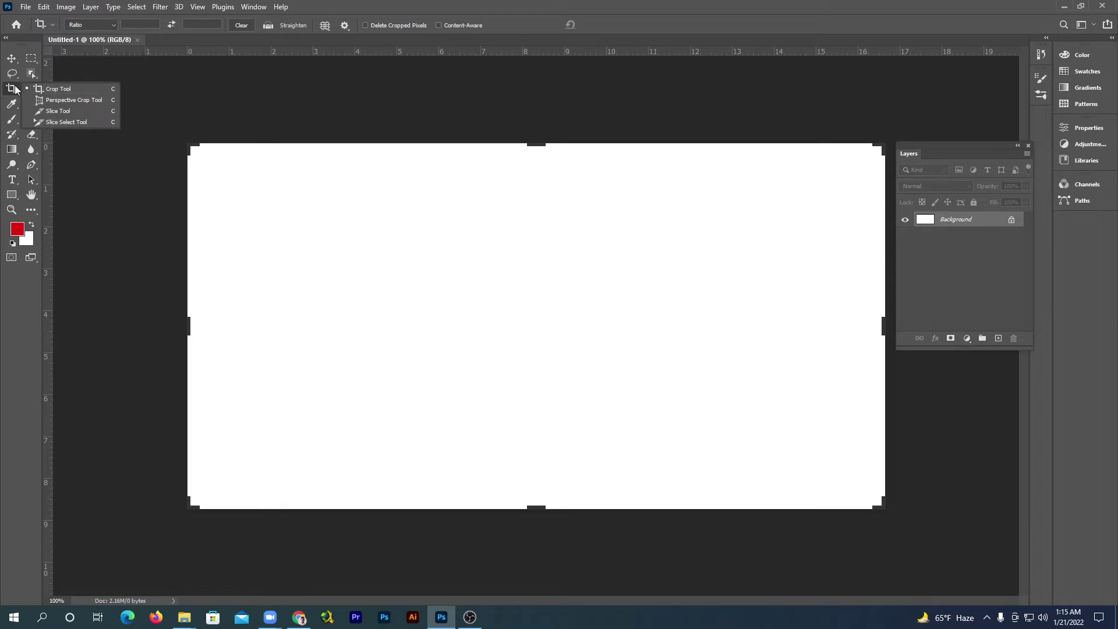
Open the Unsplash photo of three men standing together from the Downloads folder.
{"action": "left_click", "coordinate": [25, 7]}
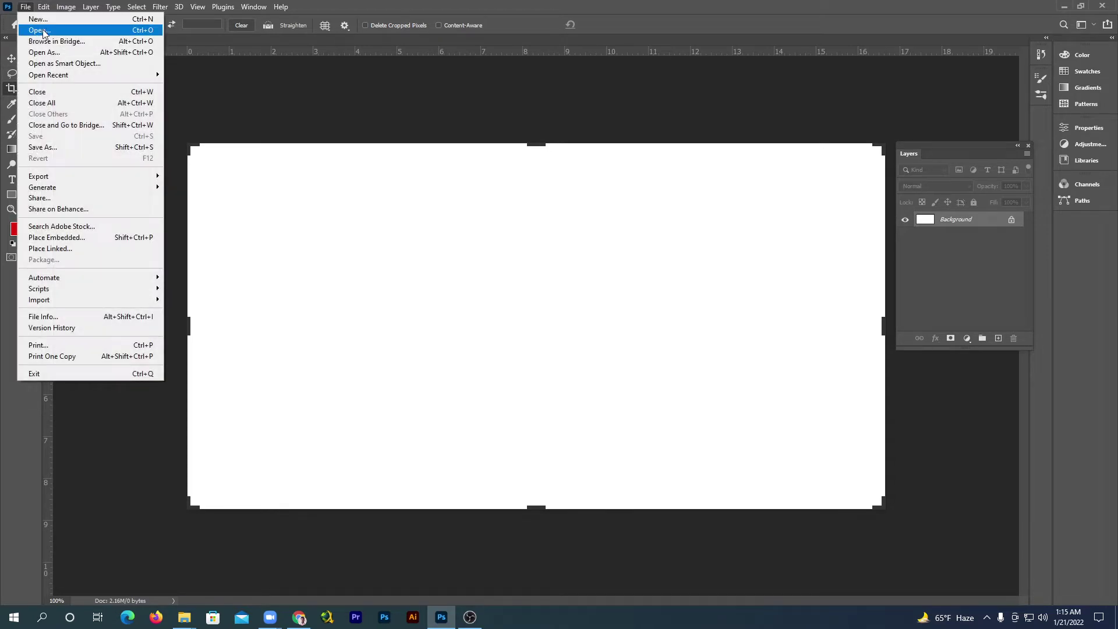
{"action": "left_click", "coordinate": [41, 30]}
{"action": "scroll", "coordinate": [297, 185], "scroll_direction": "down", "scroll_amount": 2}
{"action": "scroll", "coordinate": [298, 185], "scroll_direction": "down", "scroll_amount": 3}
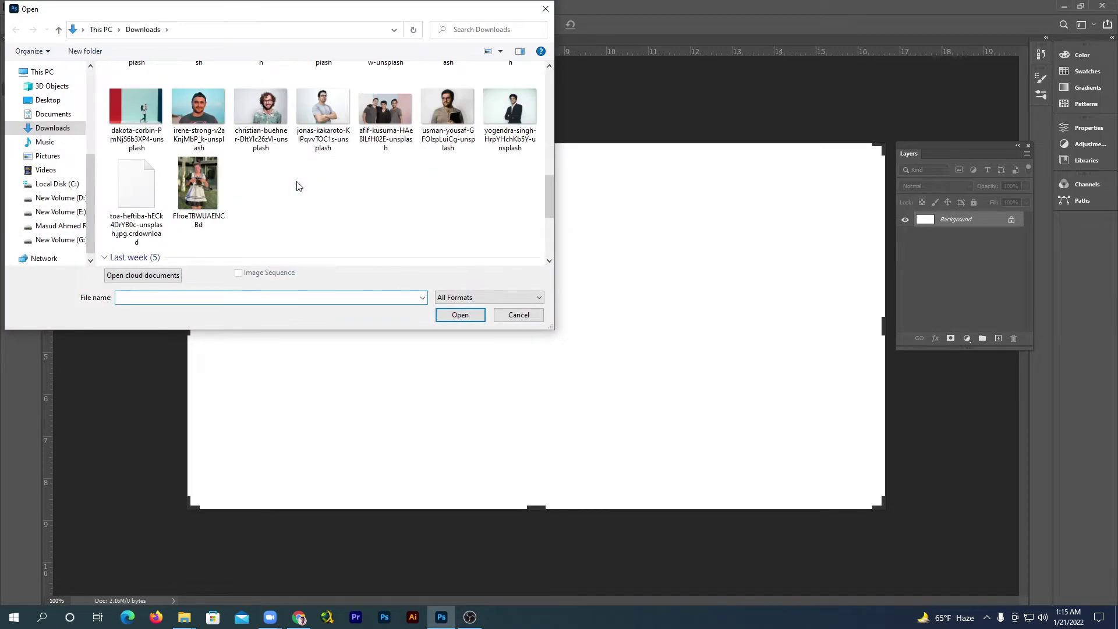
{"action": "left_click", "coordinate": [385, 117]}
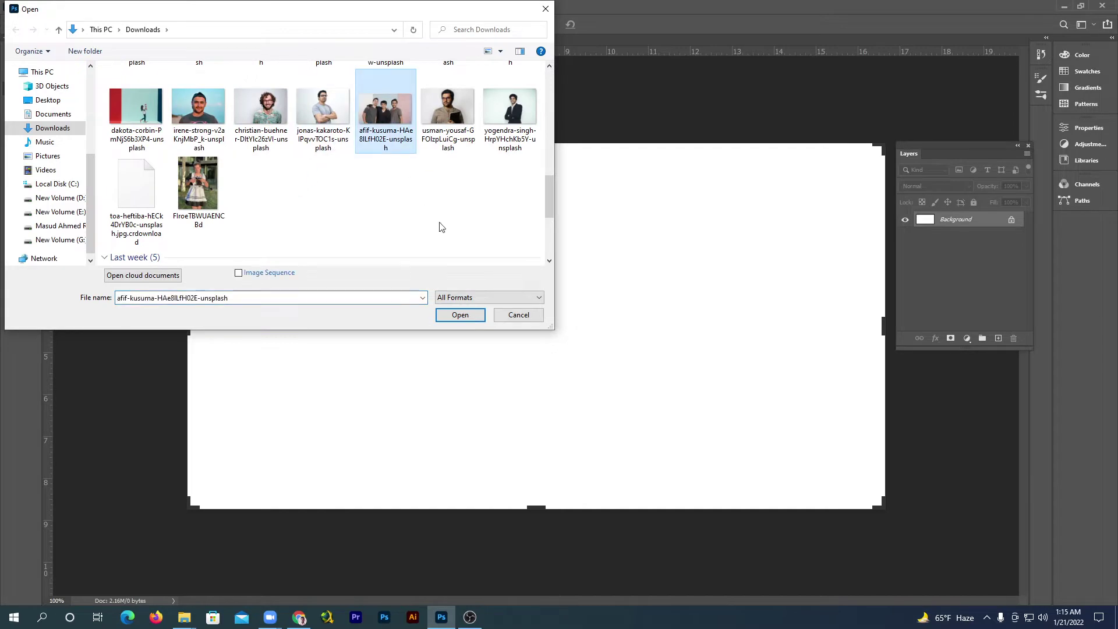
{"action": "left_click", "coordinate": [459, 318]}
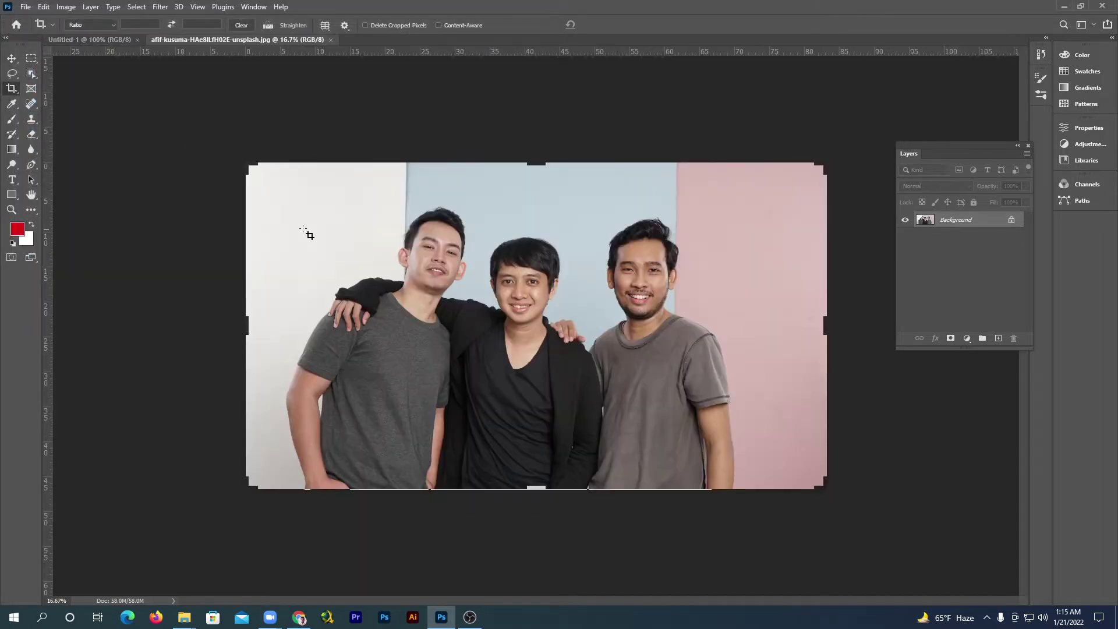
Draw four Normal-style slices with the Slice tool: left man's sleeve, his head (about 834 × 953 px), right man's torso, and the pink wall.
{"action": "right_click", "coordinate": [13, 92]}
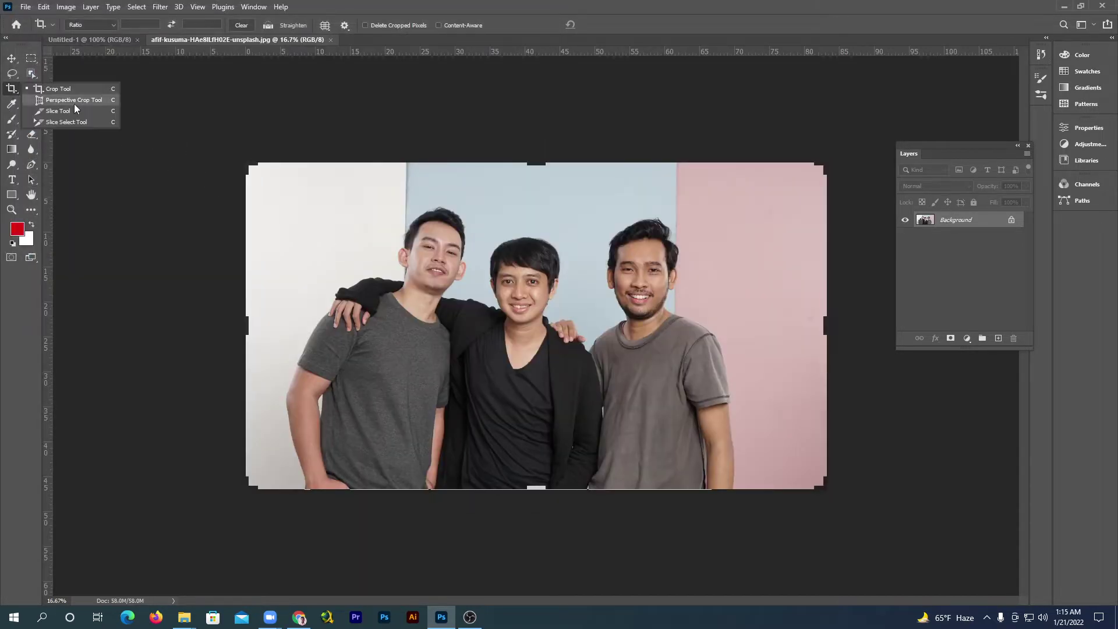
{"action": "left_click", "coordinate": [72, 111]}
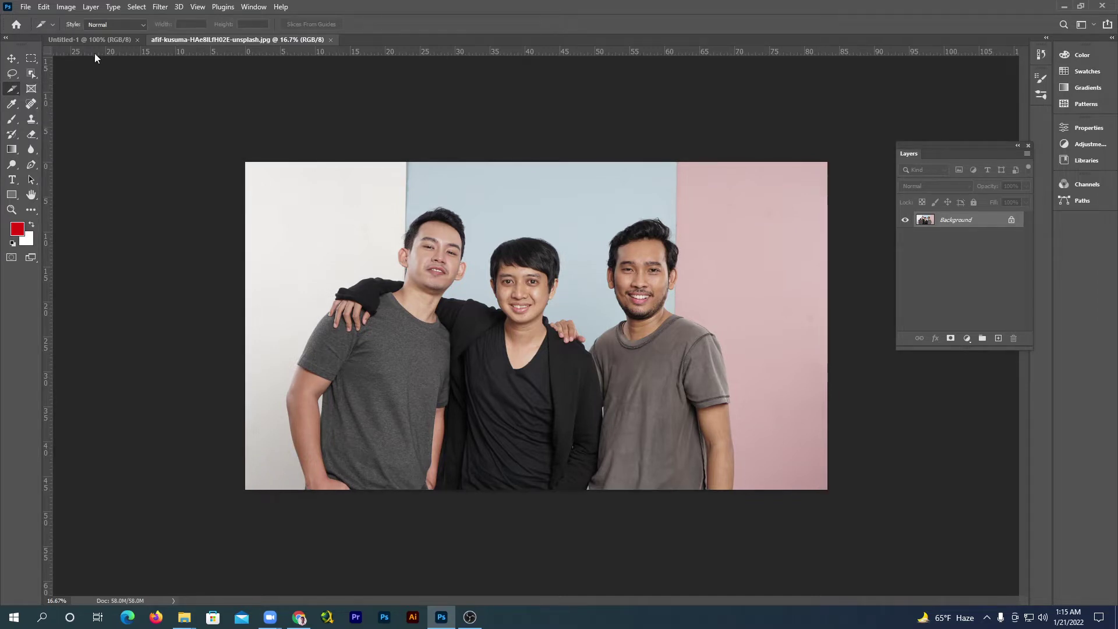
{"action": "left_click", "coordinate": [142, 23]}
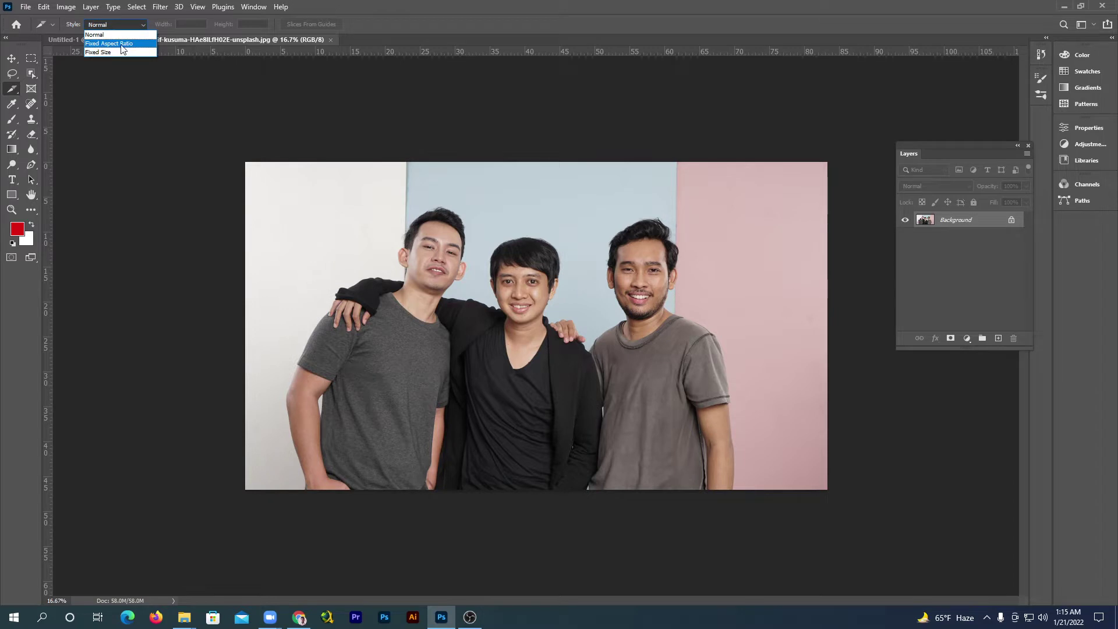
{"action": "left_click", "coordinate": [118, 36]}
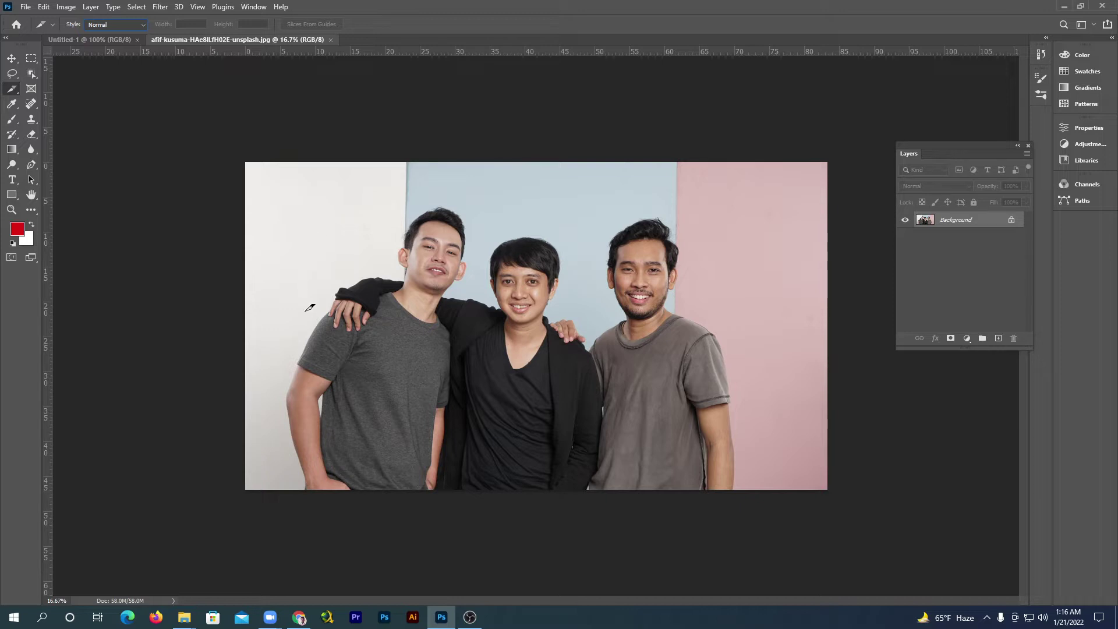
{"action": "left_click_drag", "start_coordinate": [299, 291], "coordinate": [378, 373]}
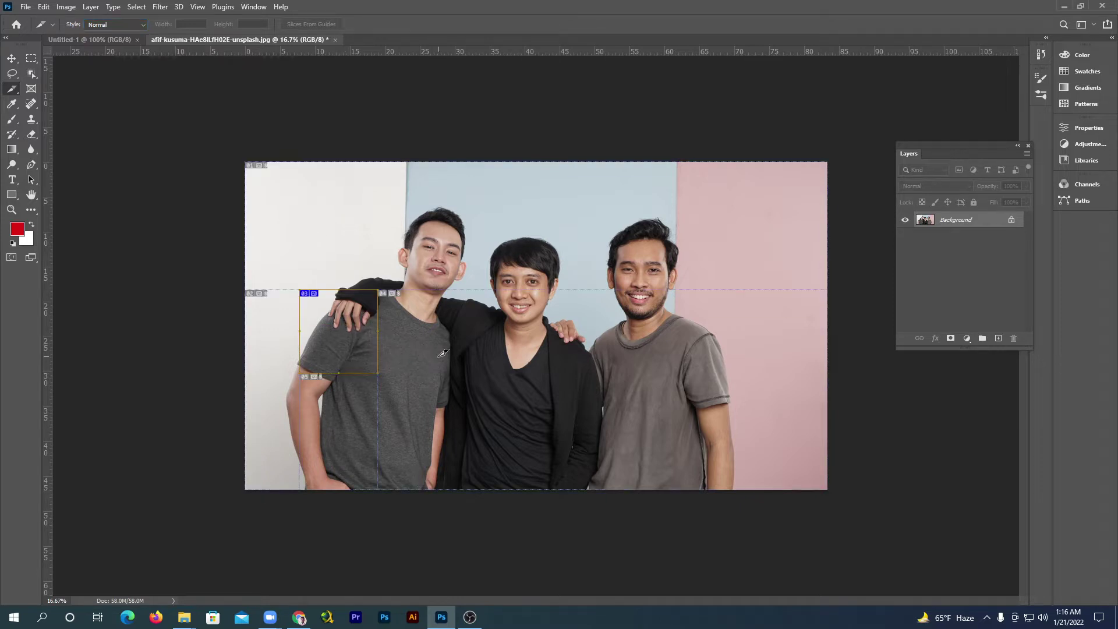
{"action": "left_click_drag", "start_coordinate": [390, 198], "coordinate": [470, 290]}
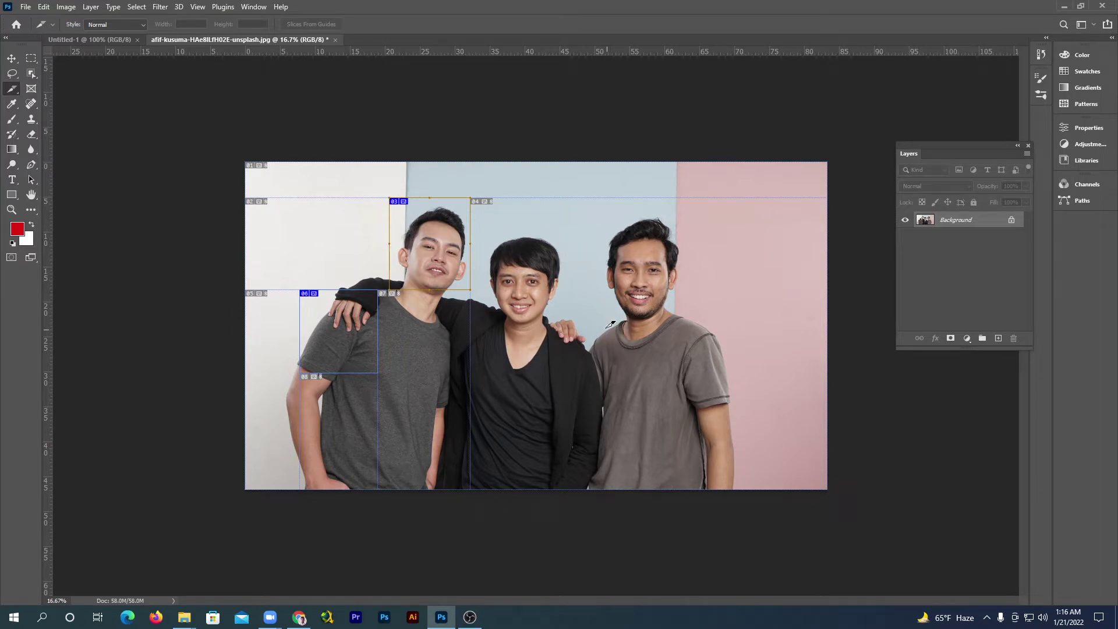
{"action": "left_click_drag", "start_coordinate": [592, 316], "coordinate": [725, 428]}
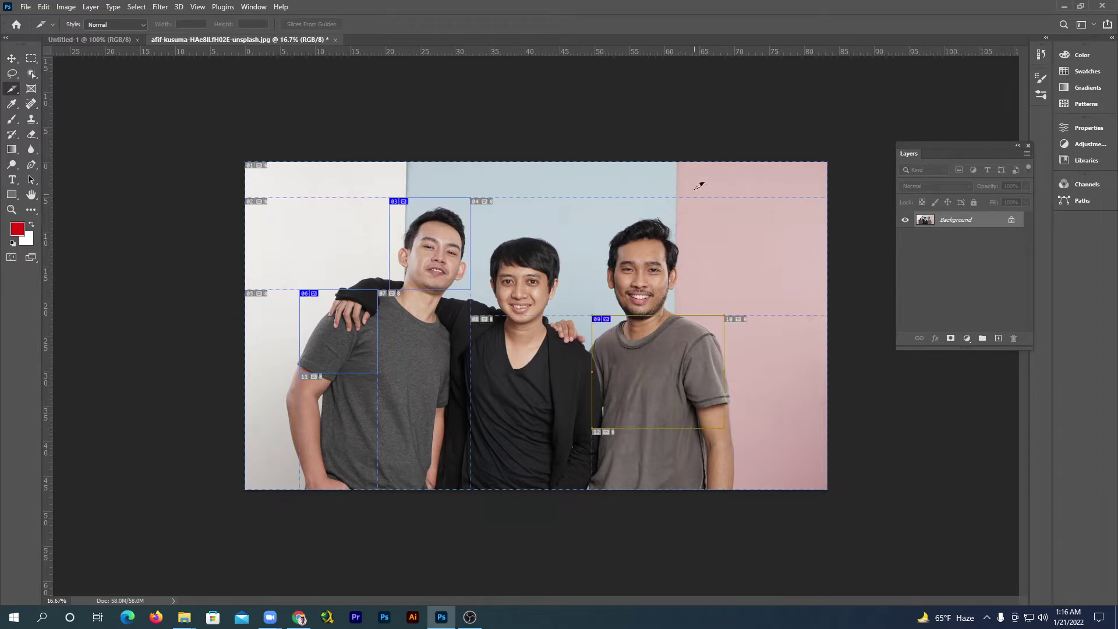
{"action": "left_click_drag", "start_coordinate": [692, 176], "coordinate": [814, 245]}
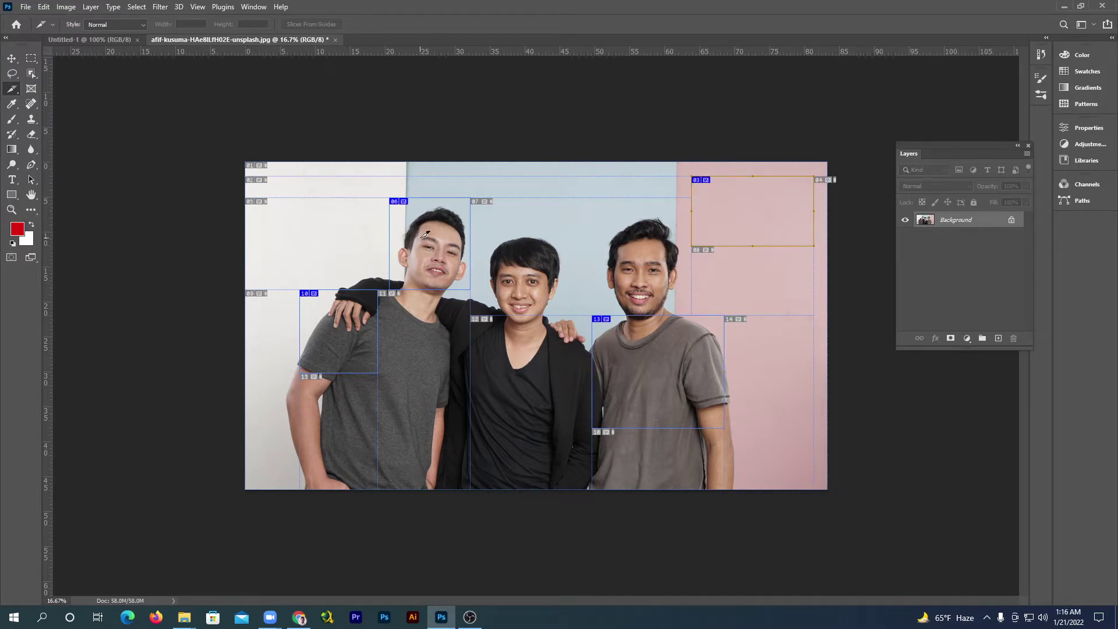
Rename the slice around the left man's head to "head" in its slice options.
{"action": "right_click", "coordinate": [406, 198]}
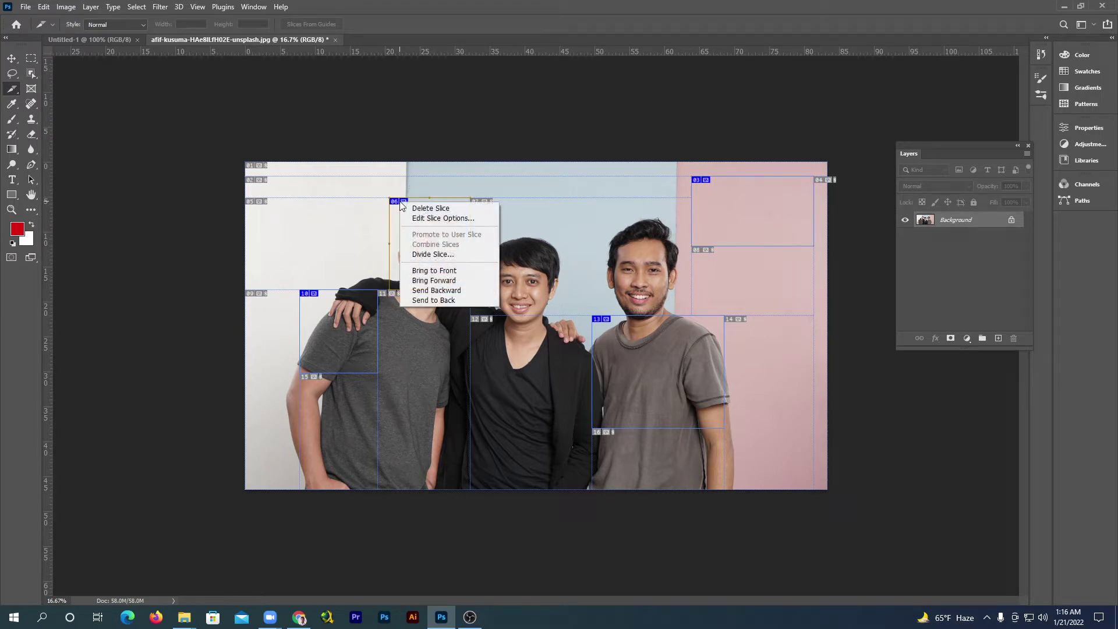
{"action": "left_click", "coordinate": [431, 213]}
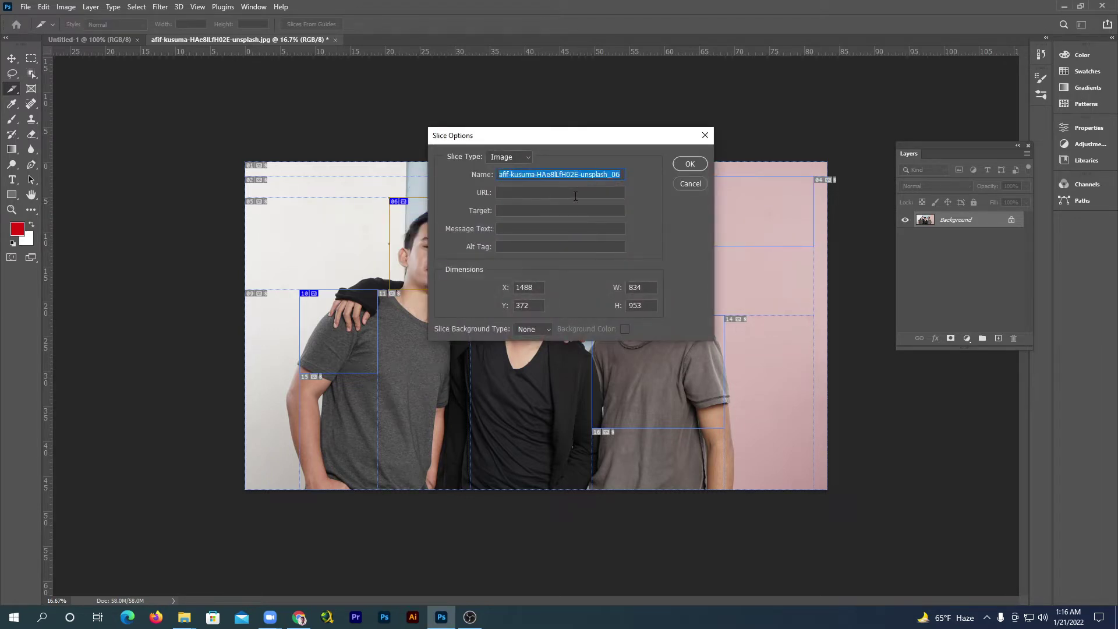
{"action": "type", "text": "head"}
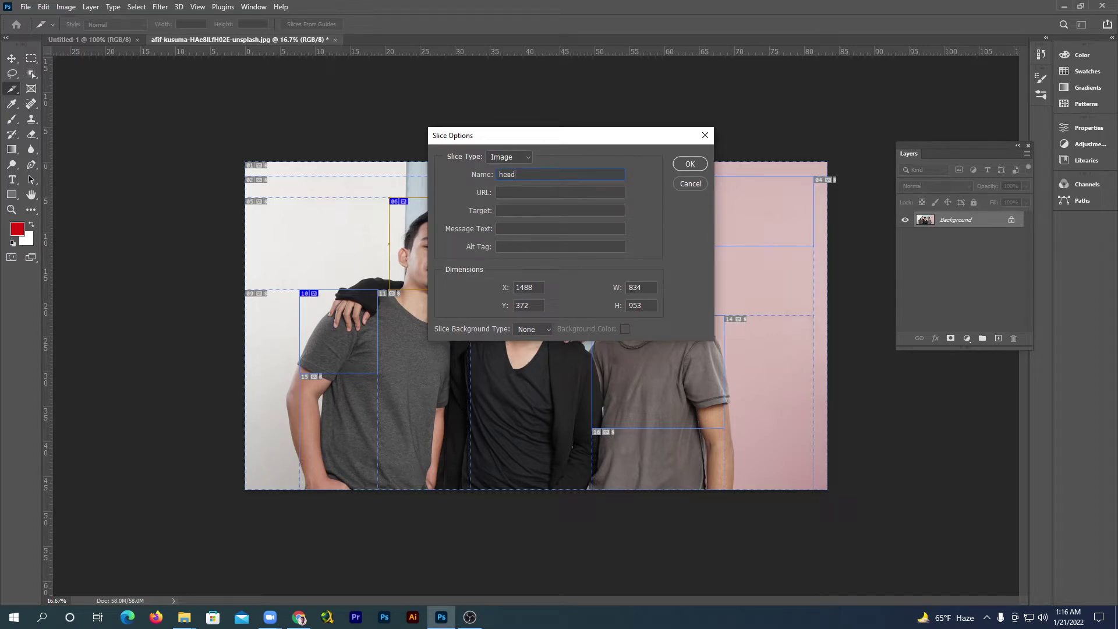
{"action": "left_click", "coordinate": [691, 165]}
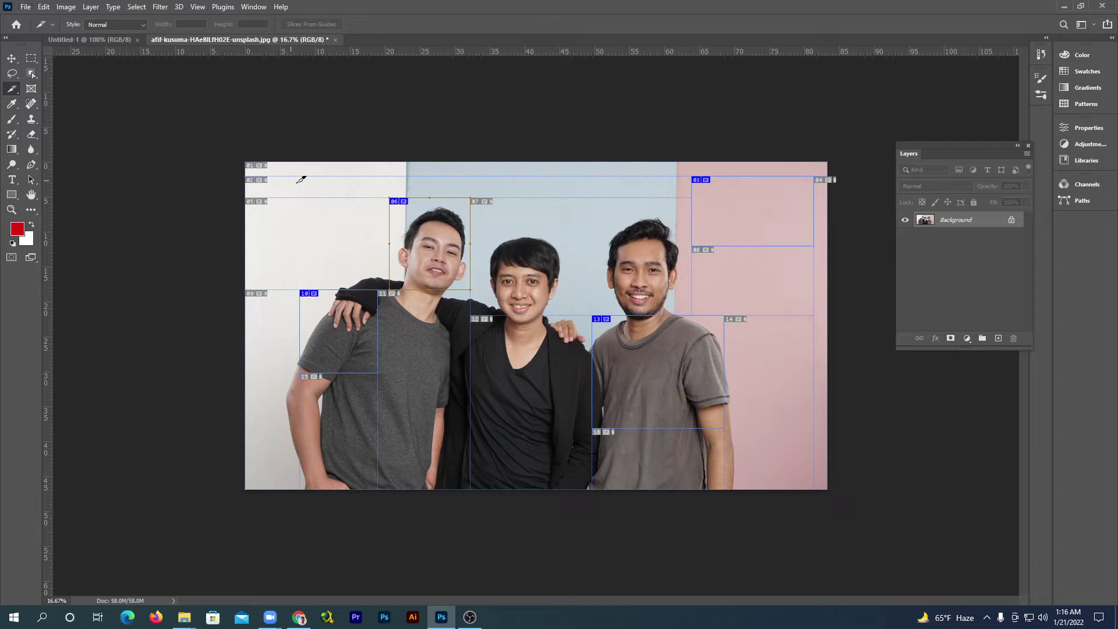
Export all slices as maximum-quality JPEG images with Save for Web, using the file name "slices" on the Desktop.
{"action": "left_click", "coordinate": [25, 7]}
{"action": "mouse_move", "coordinate": [112, 177]}
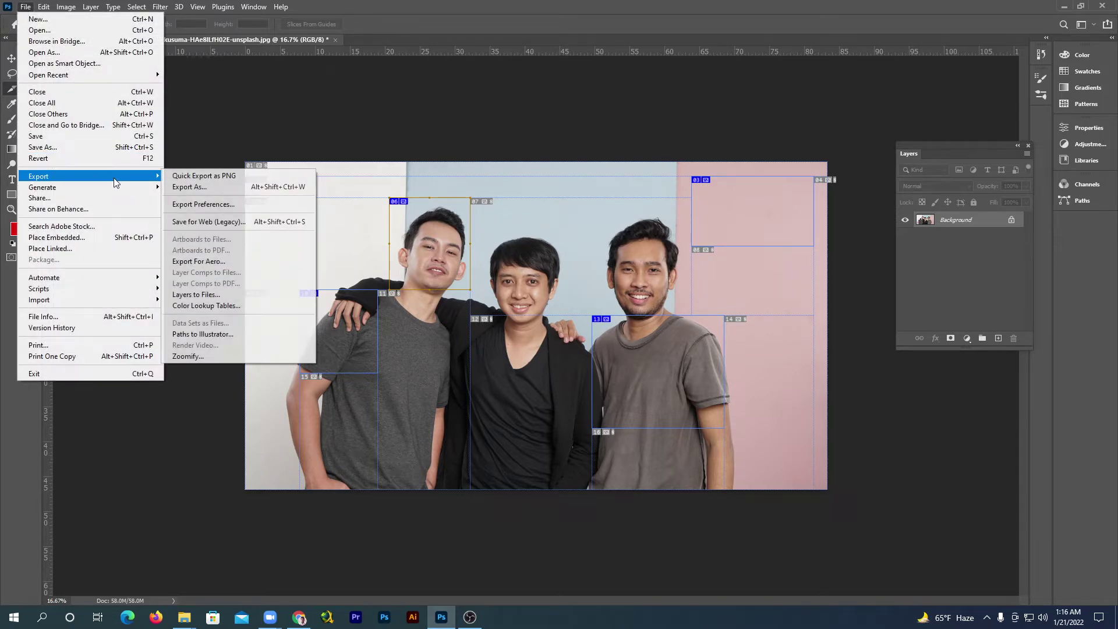
{"action": "left_click", "coordinate": [239, 222]}
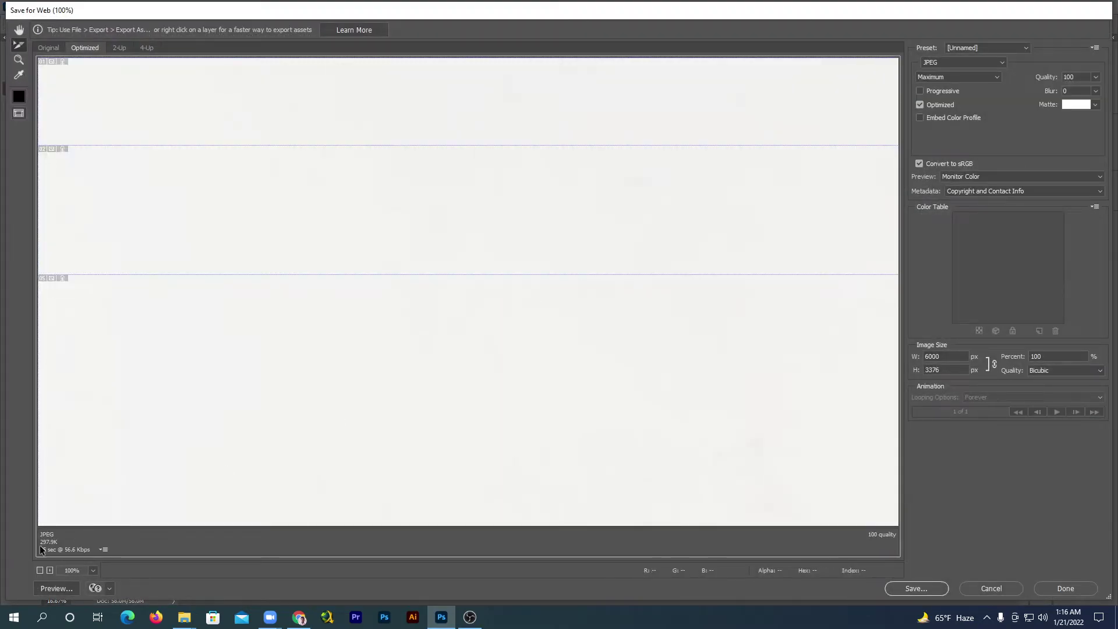
{"action": "left_click", "coordinate": [93, 570]}
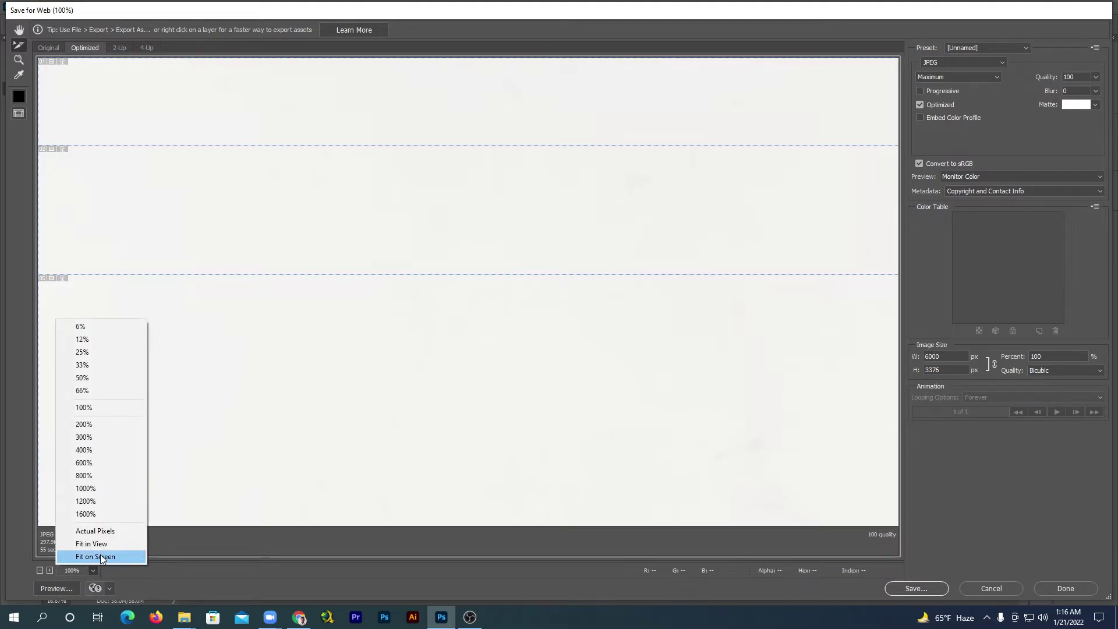
{"action": "left_click", "coordinate": [101, 558]}
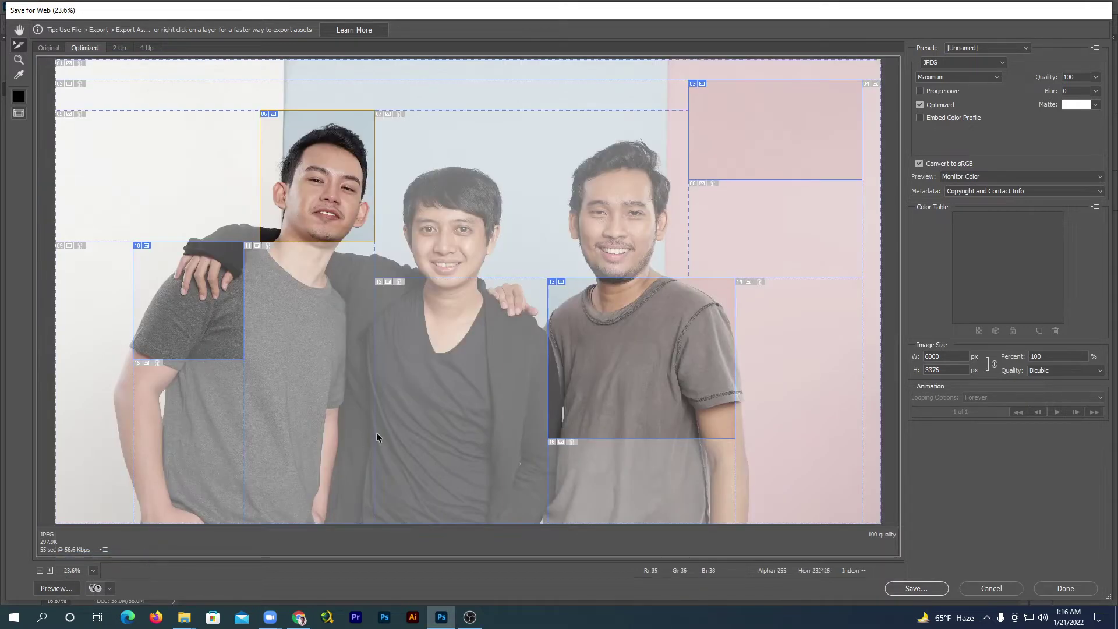
{"action": "left_click", "coordinate": [916, 588]}
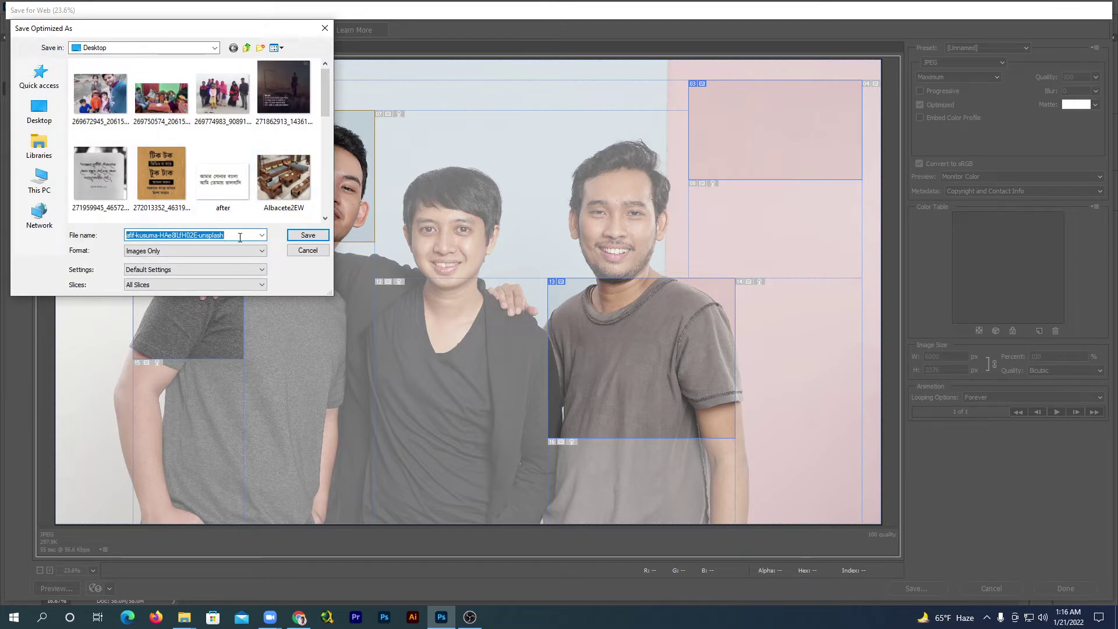
{"action": "type", "text": "slices"}
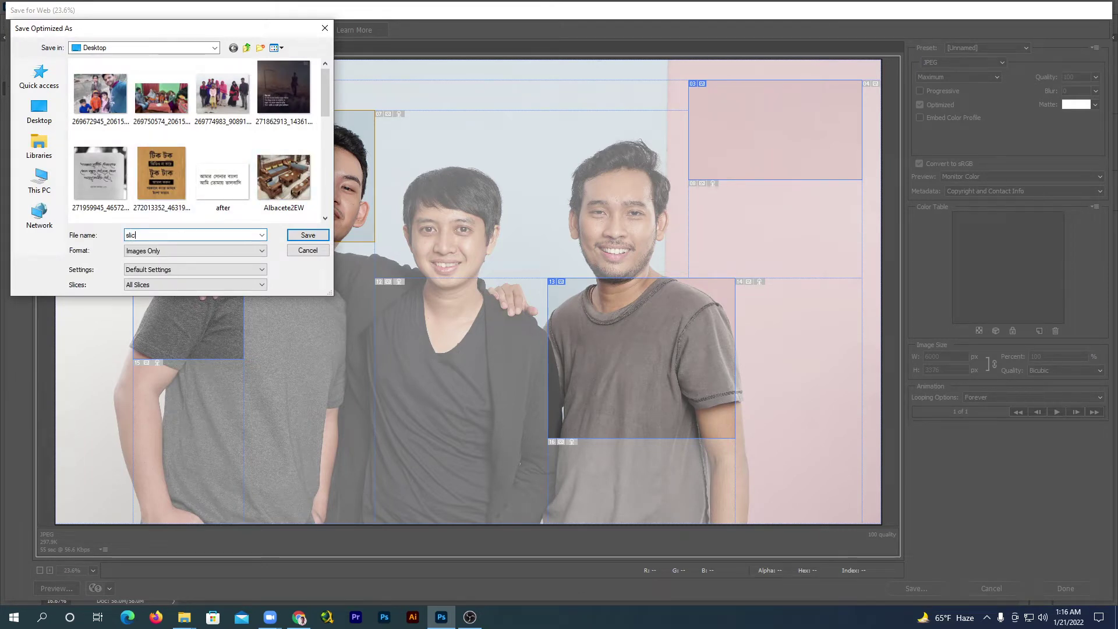
{"action": "left_click", "coordinate": [307, 235]}
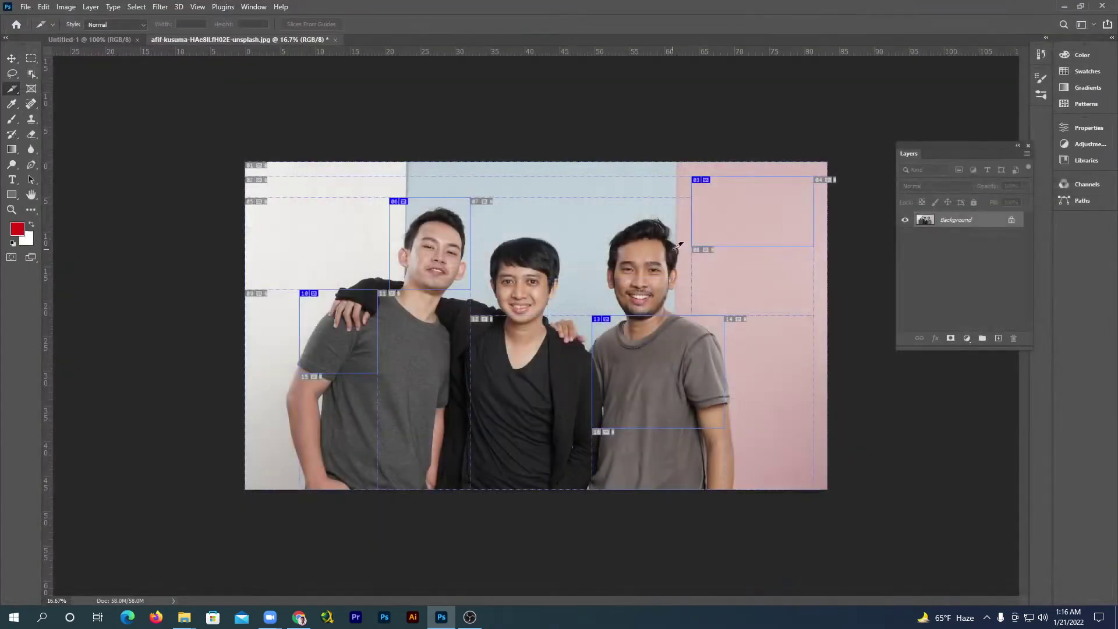
Inspect the exported slice files in the desktop's images folder, including the head image, and return to Photoshop.
{"action": "left_click", "coordinate": [1060, 6]}
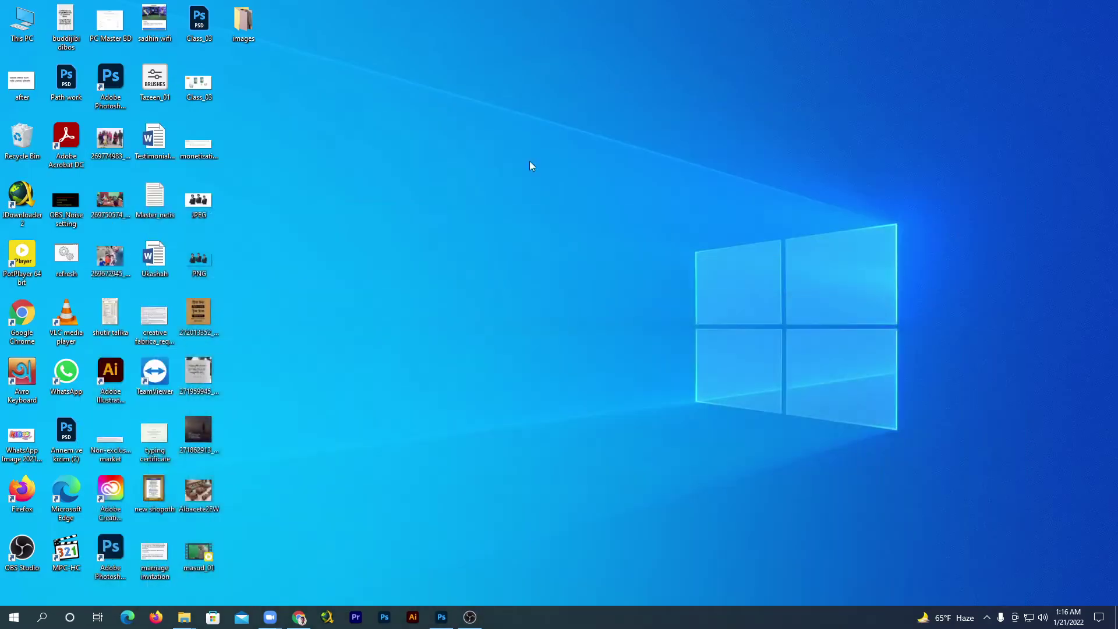
{"action": "double_click", "coordinate": [243, 23]}
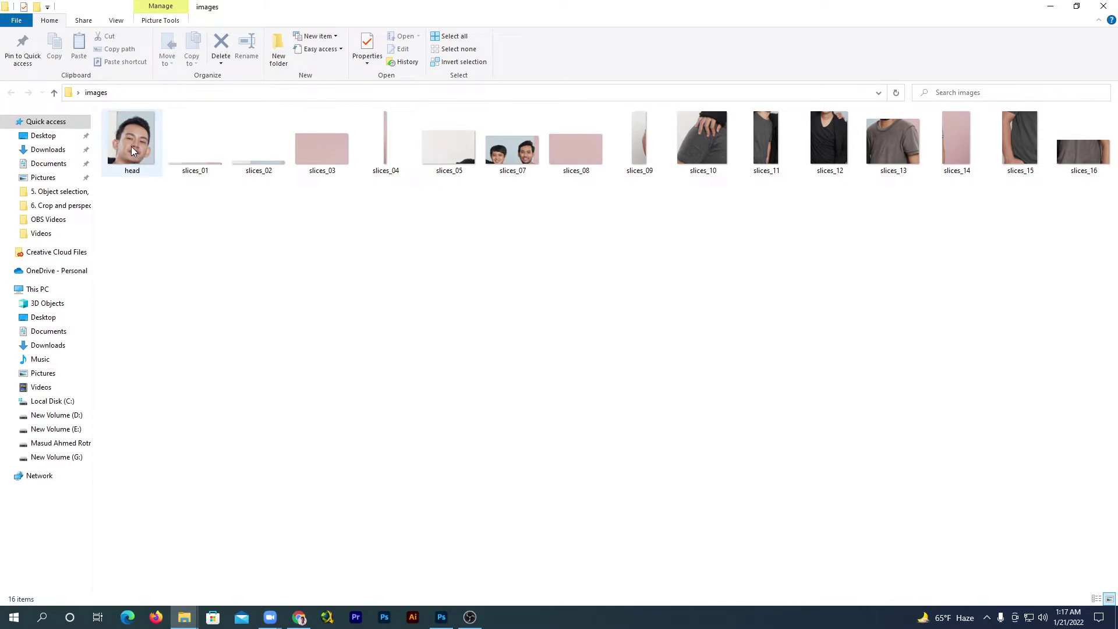
{"action": "left_click_drag", "start_coordinate": [128, 143], "coordinate": [134, 145]}
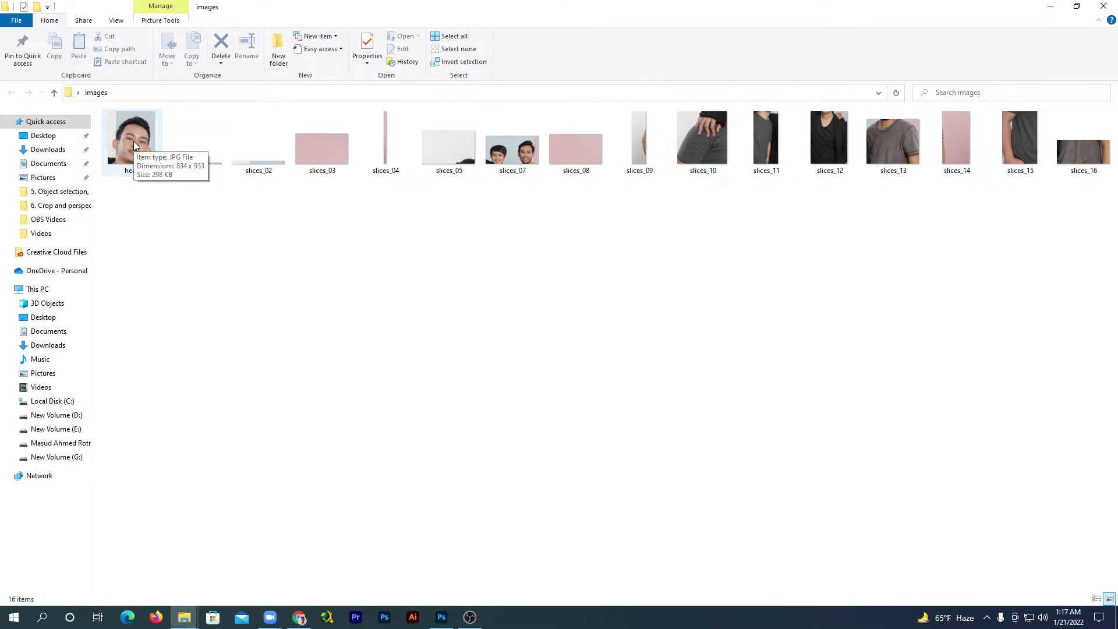
{"action": "left_click", "coordinate": [1049, 6]}
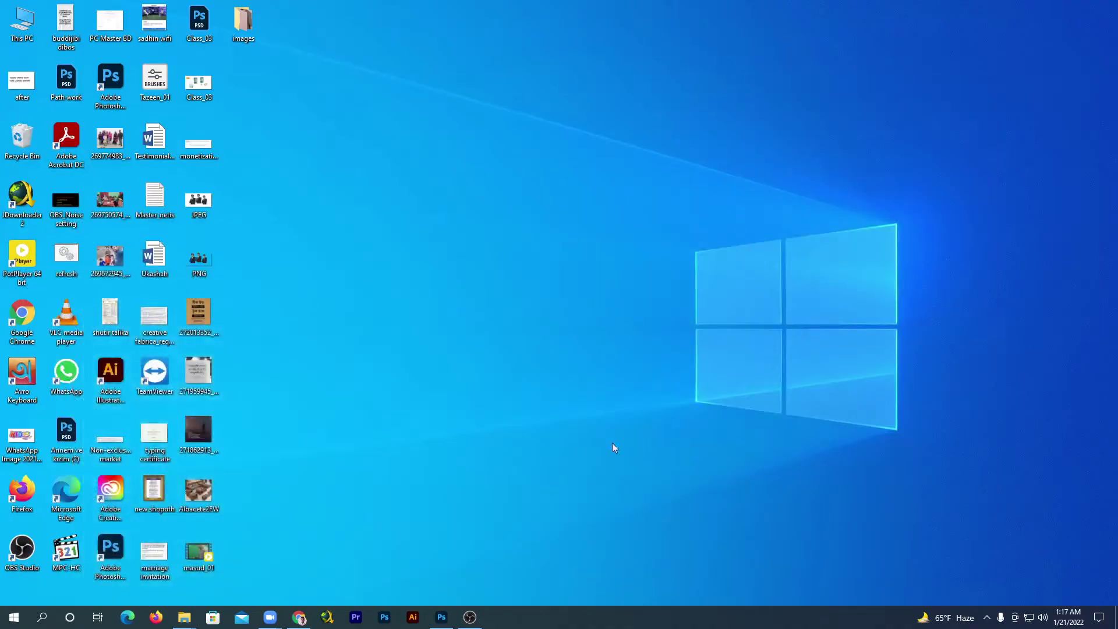
{"action": "left_click", "coordinate": [441, 617]}
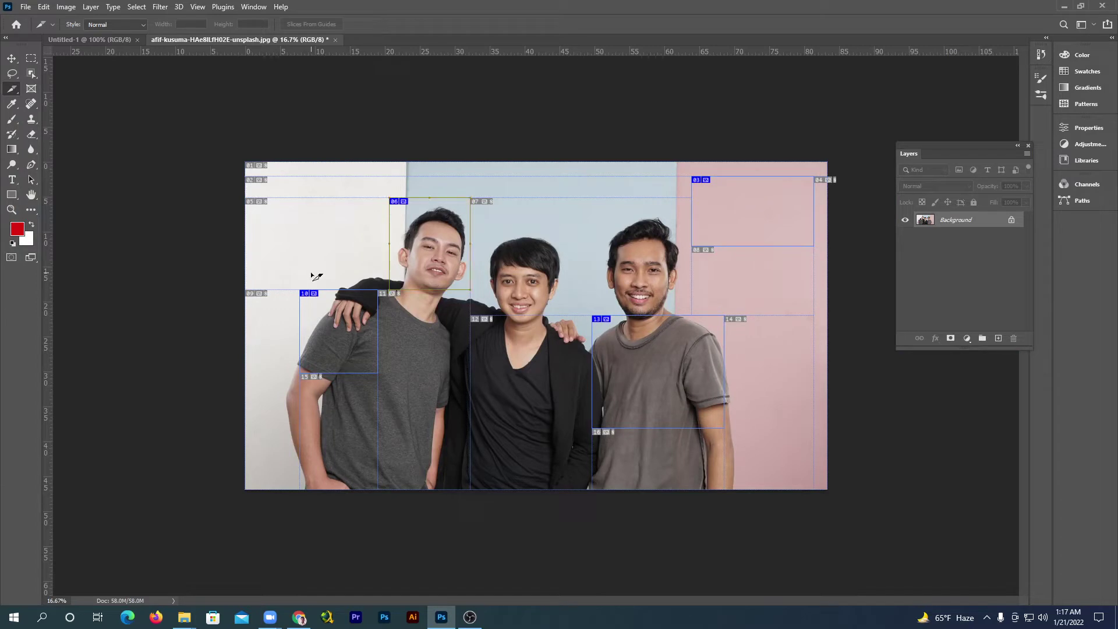
Clear all slices and draw two 2:1 Fixed Aspect Ratio slices, on the white wall and around the middle man's hair.
{"action": "key", "text": "Delete"}
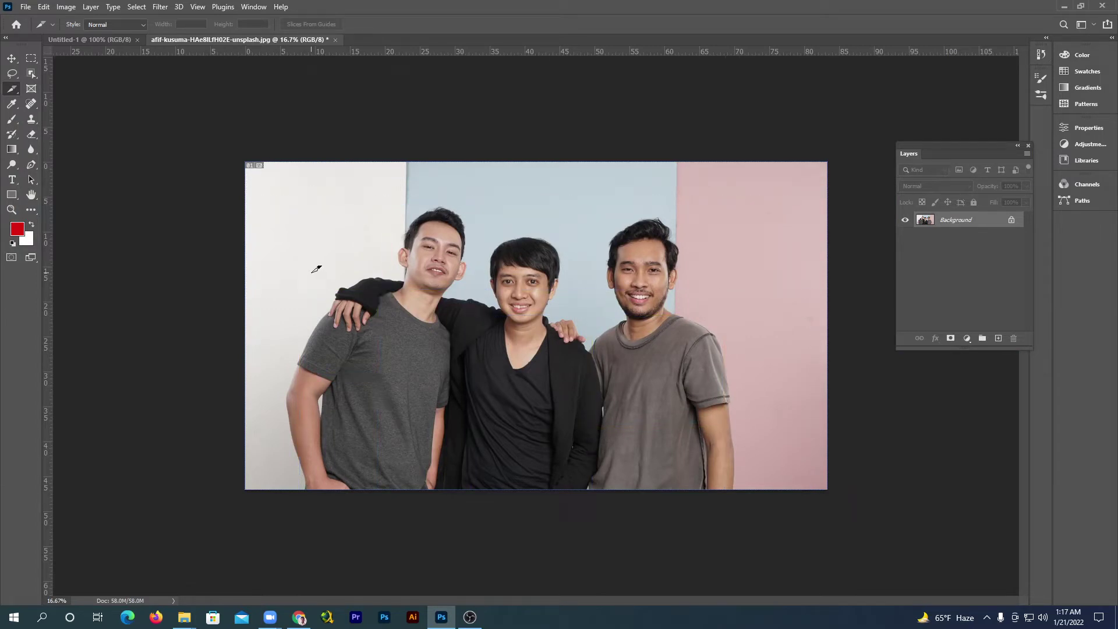
{"action": "left_click", "coordinate": [143, 25]}
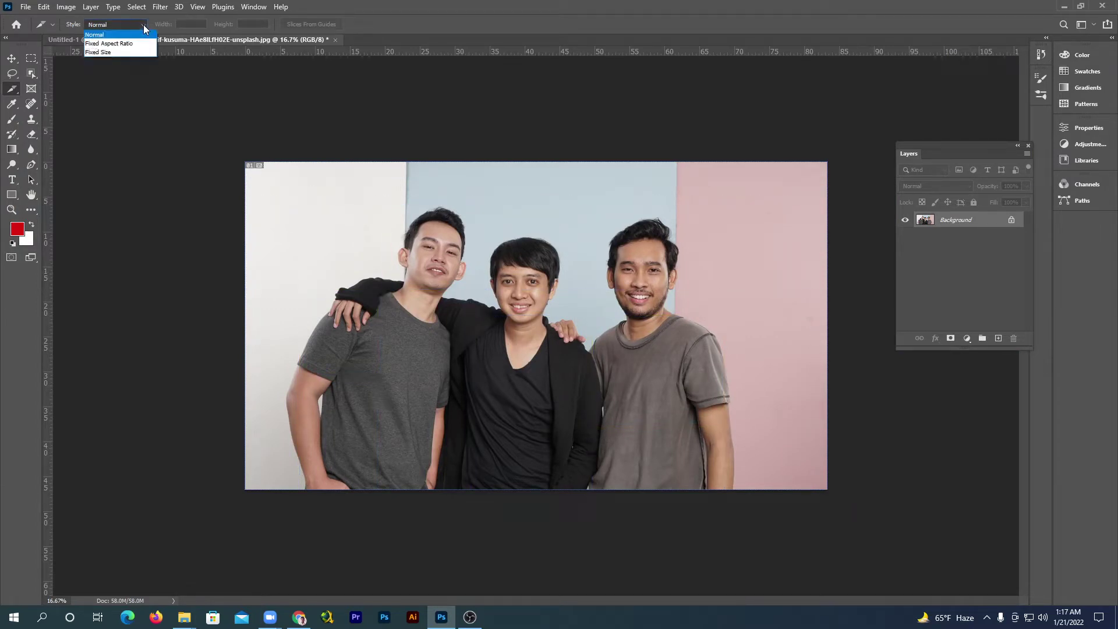
{"action": "left_click", "coordinate": [129, 44]}
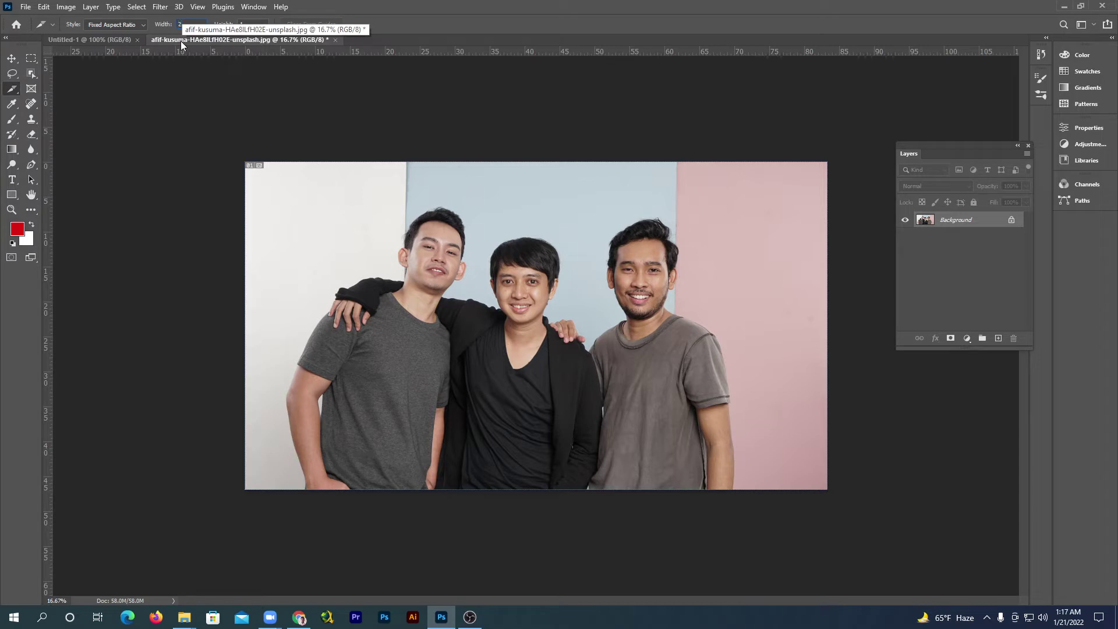
{"action": "left_click_drag", "start_coordinate": [280, 186], "coordinate": [401, 275]}
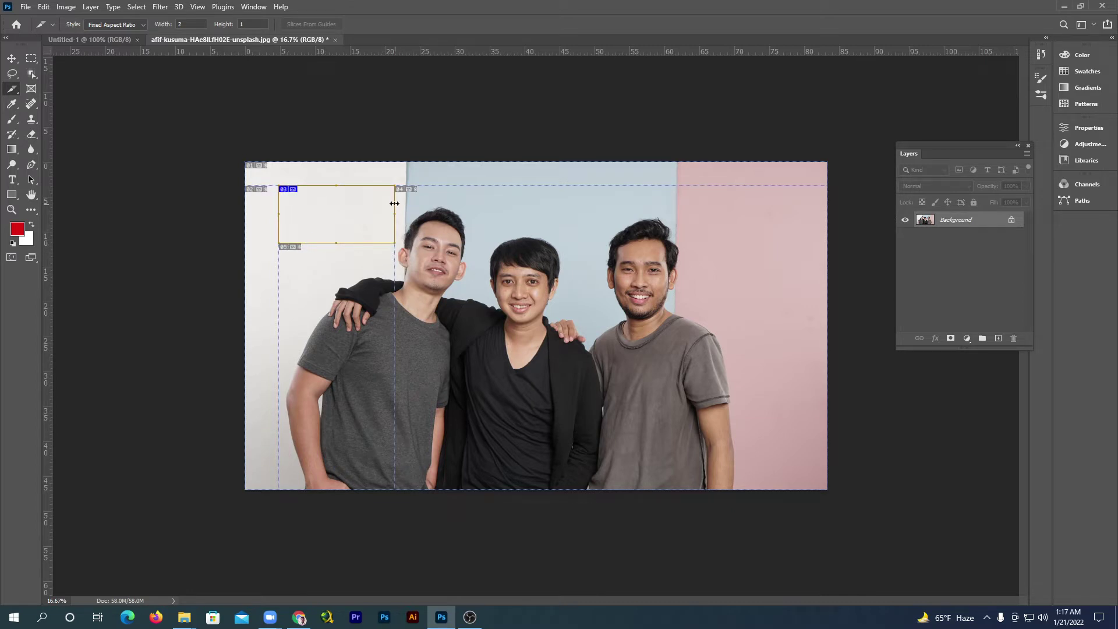
{"action": "left_click_drag", "start_coordinate": [478, 195], "coordinate": [631, 272]}
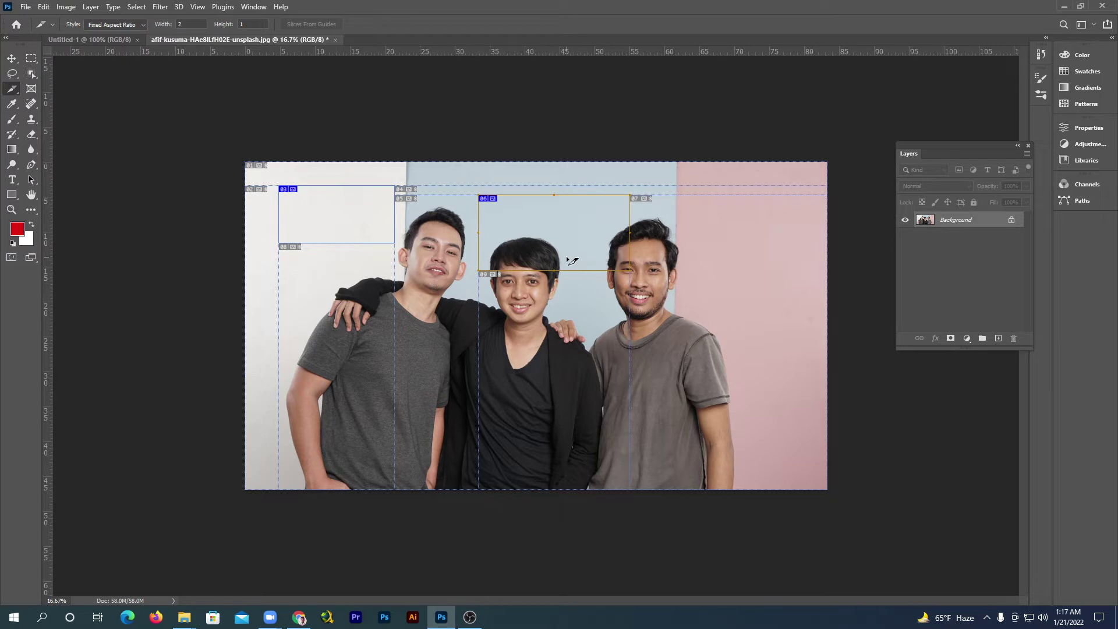
Undo the slice edits back to the unsliced photo.
{"action": "key", "text": "ctrl+z"}
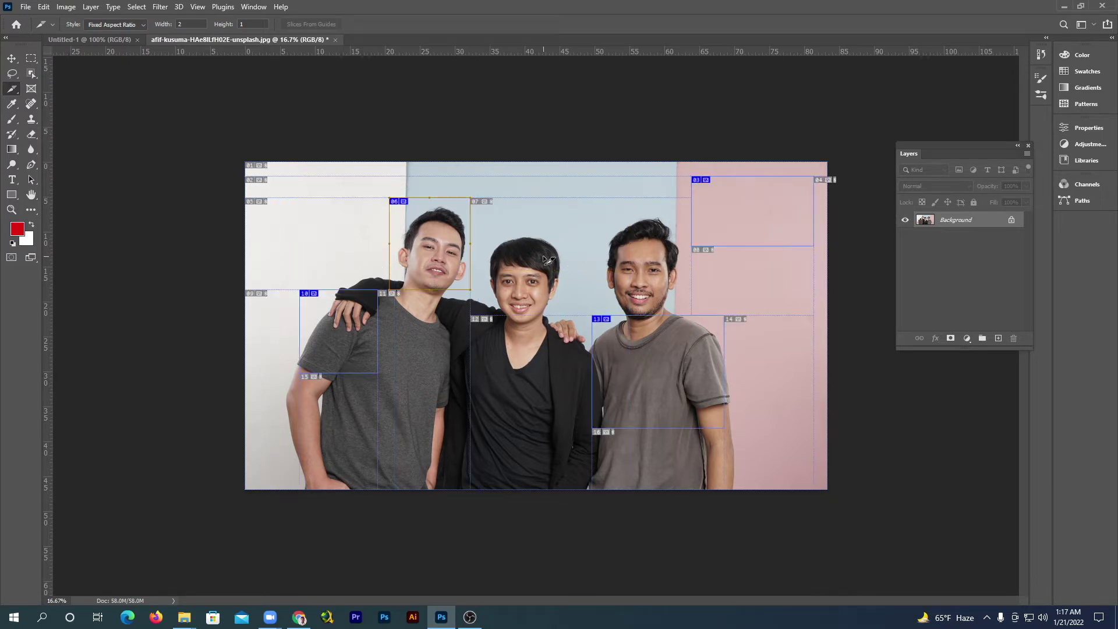
{"action": "key", "text": "ctrl+z"}
{"action": "key", "text": "ctrl+z"}
{"action": "key", "text": "ctrl+z"}
{"action": "key", "text": "ctrl+z"}
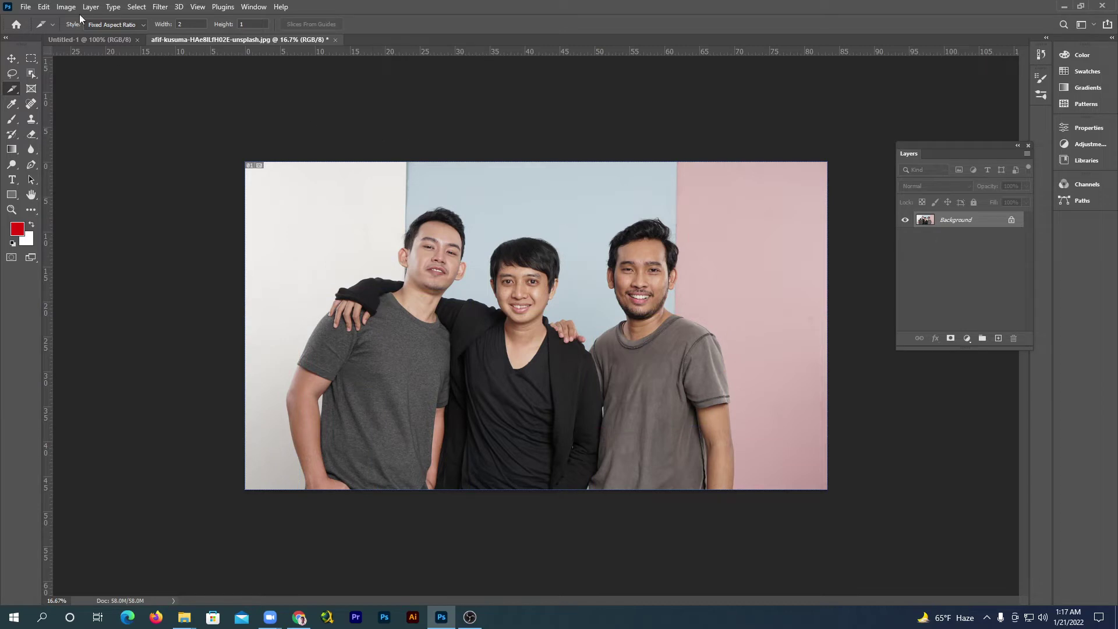
Place three Fixed Size slices of 150 × 100 px, on the man with the beard's forehead, above the middle man and on the blue wall.
{"action": "left_click", "coordinate": [143, 24]}
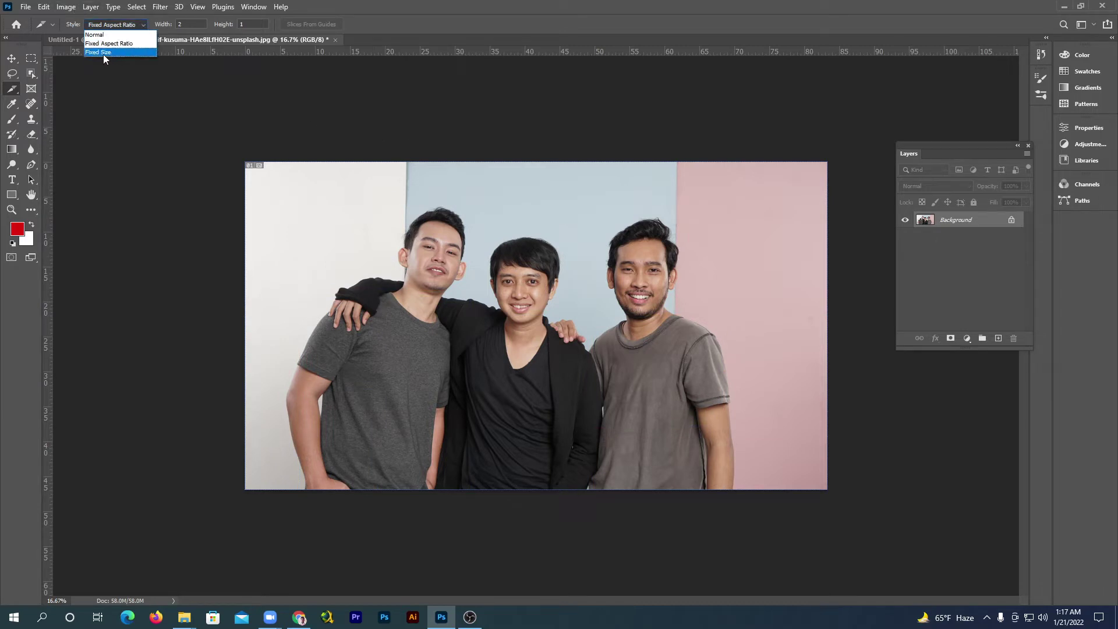
{"action": "left_click", "coordinate": [102, 53]}
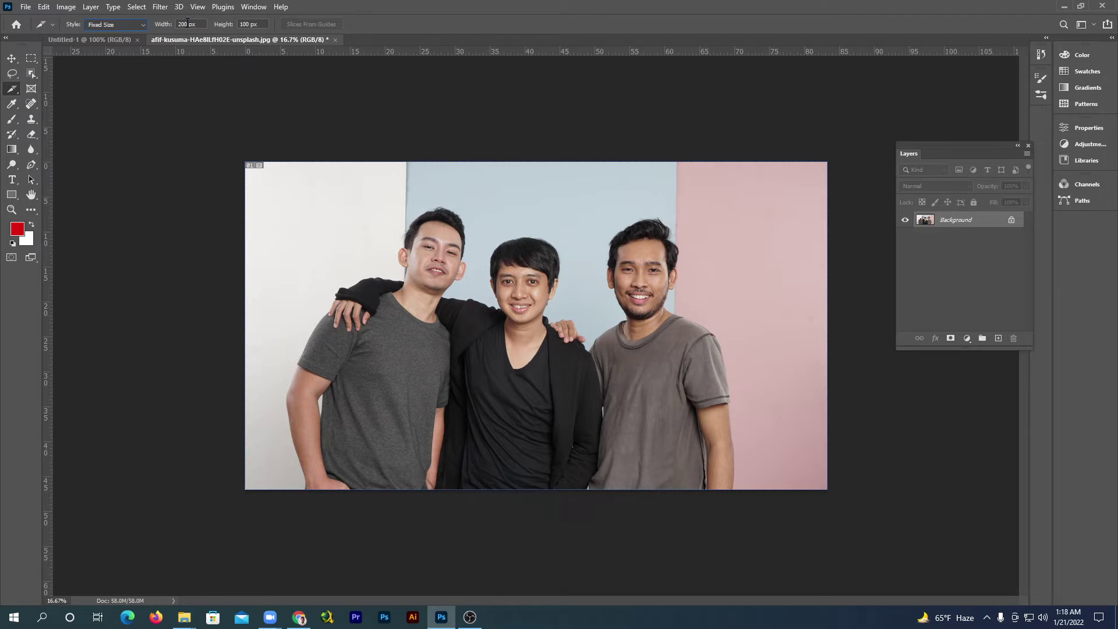
{"action": "left_click_drag", "start_coordinate": [187, 23], "coordinate": [174, 25]}
{"action": "left_click", "coordinate": [639, 247]}
{"action": "left_click", "coordinate": [509, 191]}
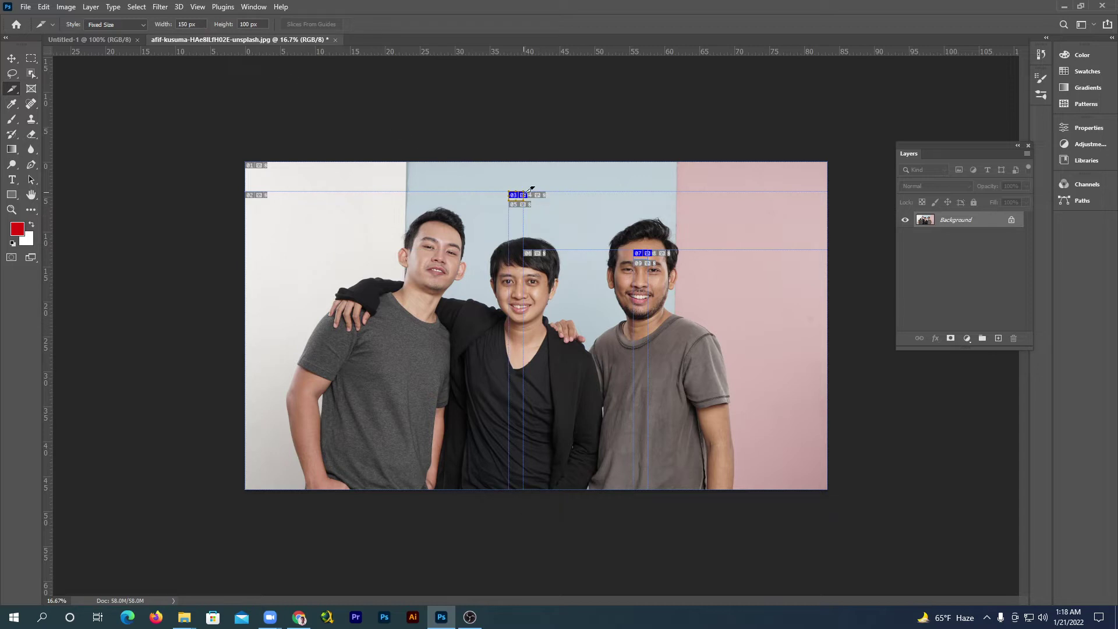
{"action": "left_click", "coordinate": [628, 173]}
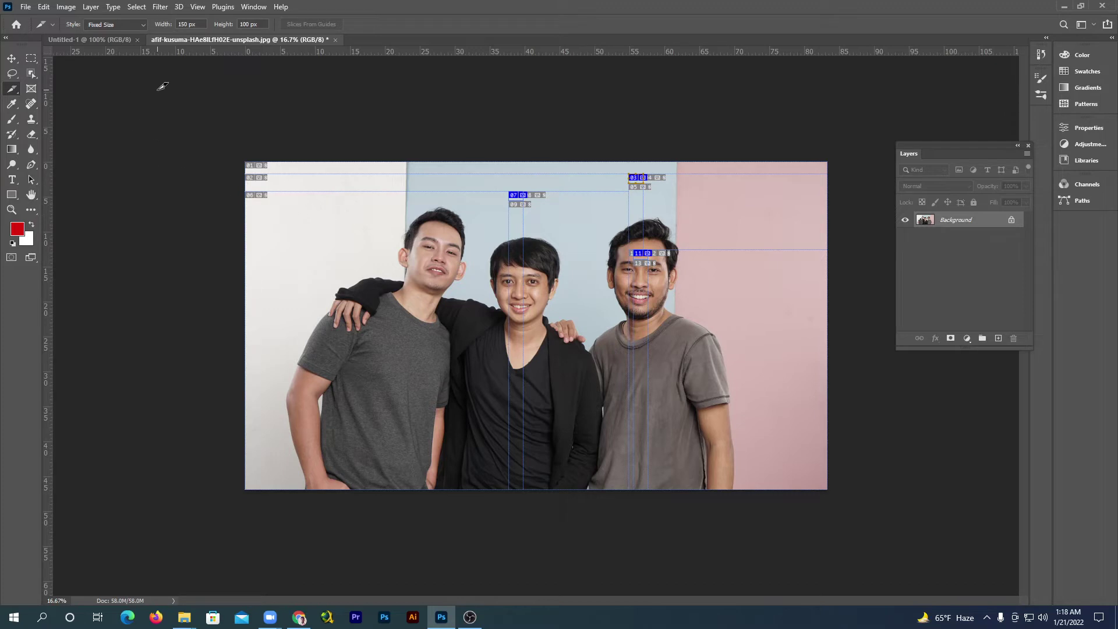
Undo the fixed-size slices, step forward and back through the slice history, and return to the unsliced photo.
{"action": "key", "text": "ctrl+z"}
{"action": "key", "text": "ctrl+z"}
{"action": "key", "text": "ctrl+z"}
{"action": "key", "text": "ctrl+z"}
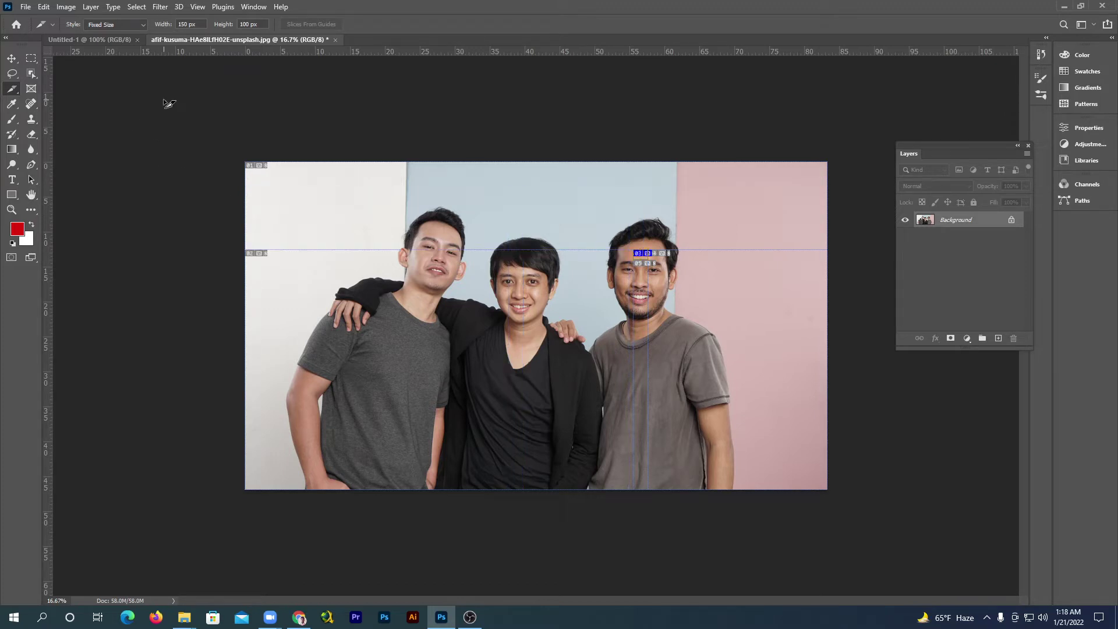
{"action": "key", "text": "ctrl+shift+z"}
{"action": "key", "text": "ctrl+shift+z"}
{"action": "key", "text": "ctrl+shift+z"}
{"action": "key", "text": "ctrl+shift+z"}
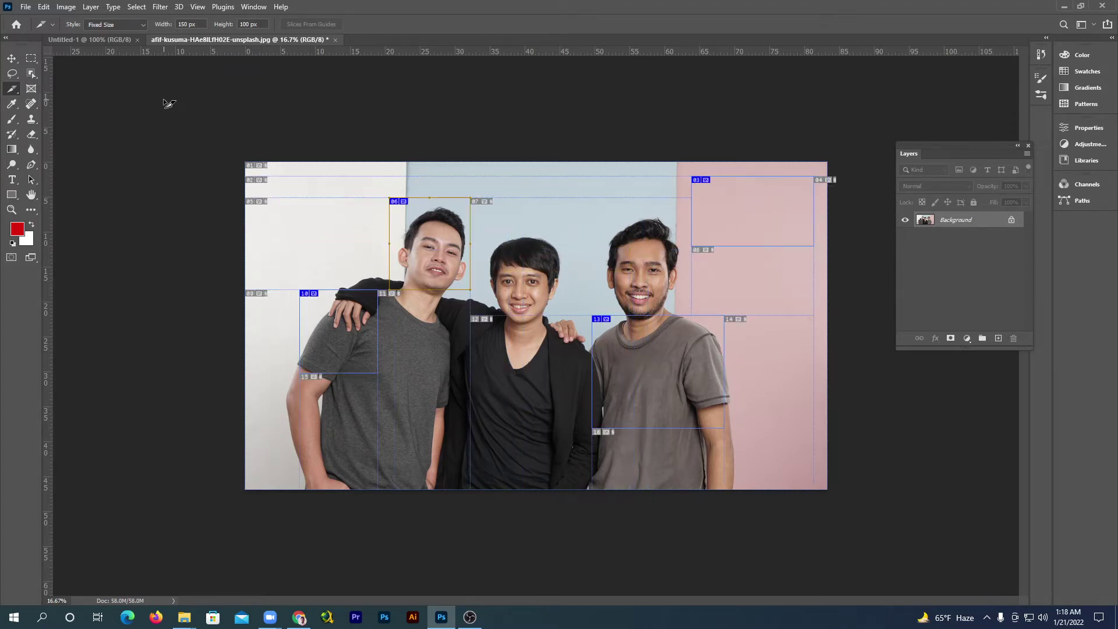
{"action": "key", "text": "ctrl+z"}
{"action": "key", "text": "ctrl+z"}
{"action": "key", "text": "ctrl+z"}
{"action": "key", "text": "ctrl+z"}
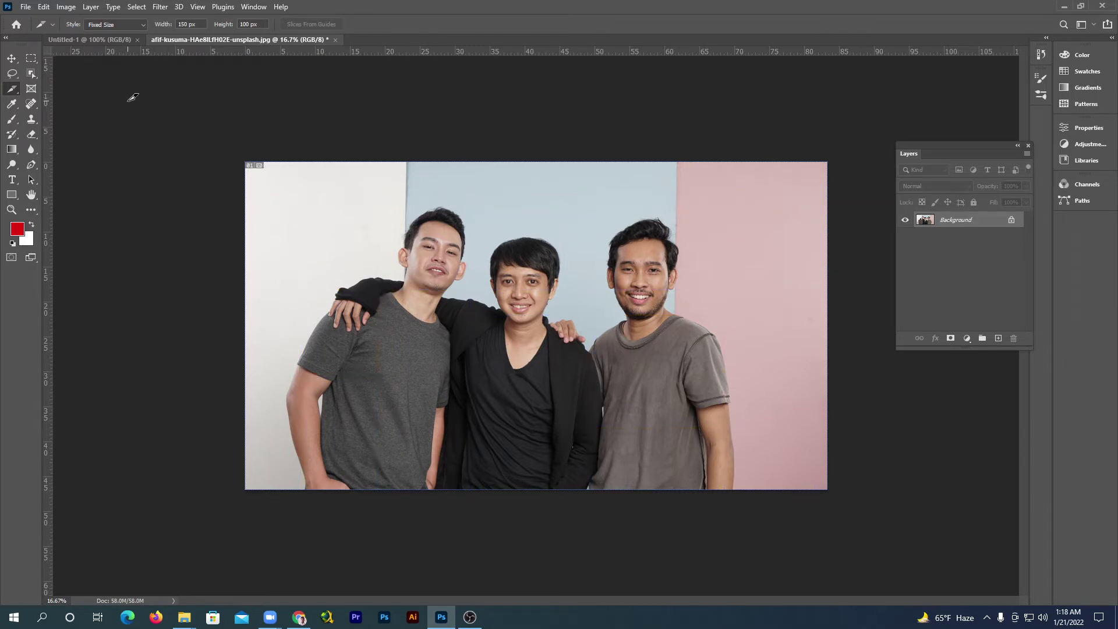
Switch to the Slice Select Tool and open the figma image from the Downloads folder.
{"action": "right_click", "coordinate": [15, 93]}
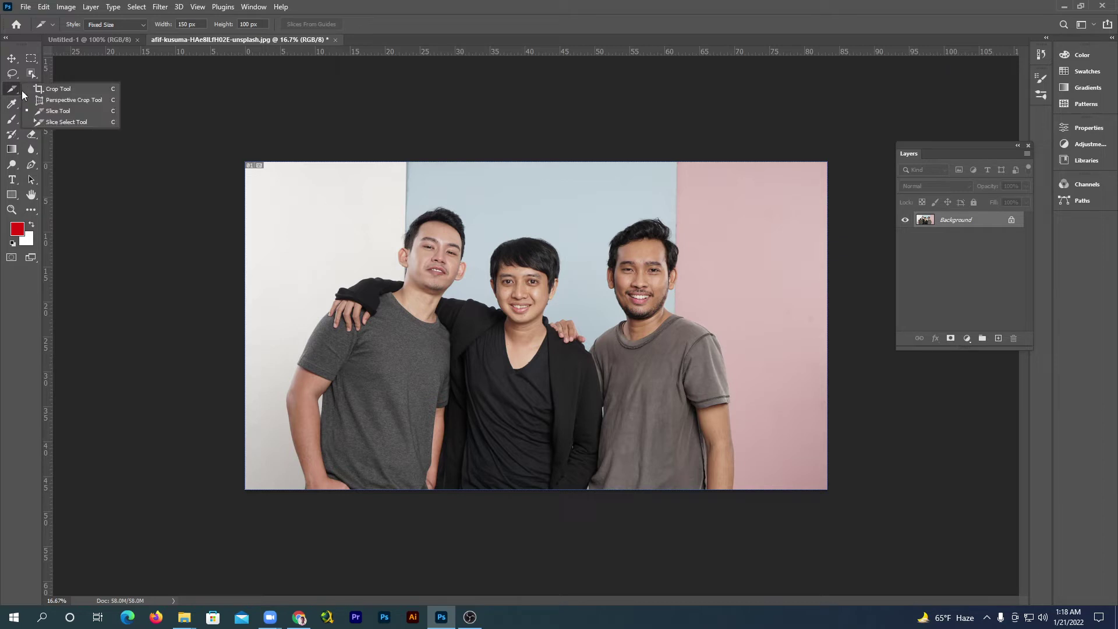
{"action": "left_click", "coordinate": [85, 121]}
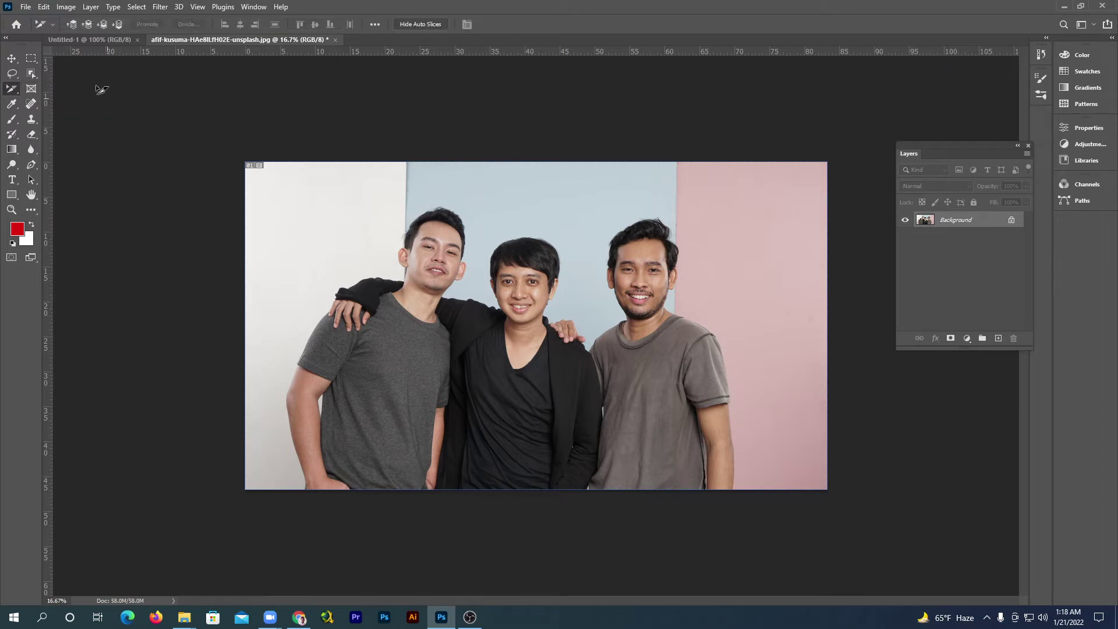
{"action": "left_click", "coordinate": [26, 7]}
{"action": "left_click", "coordinate": [39, 30]}
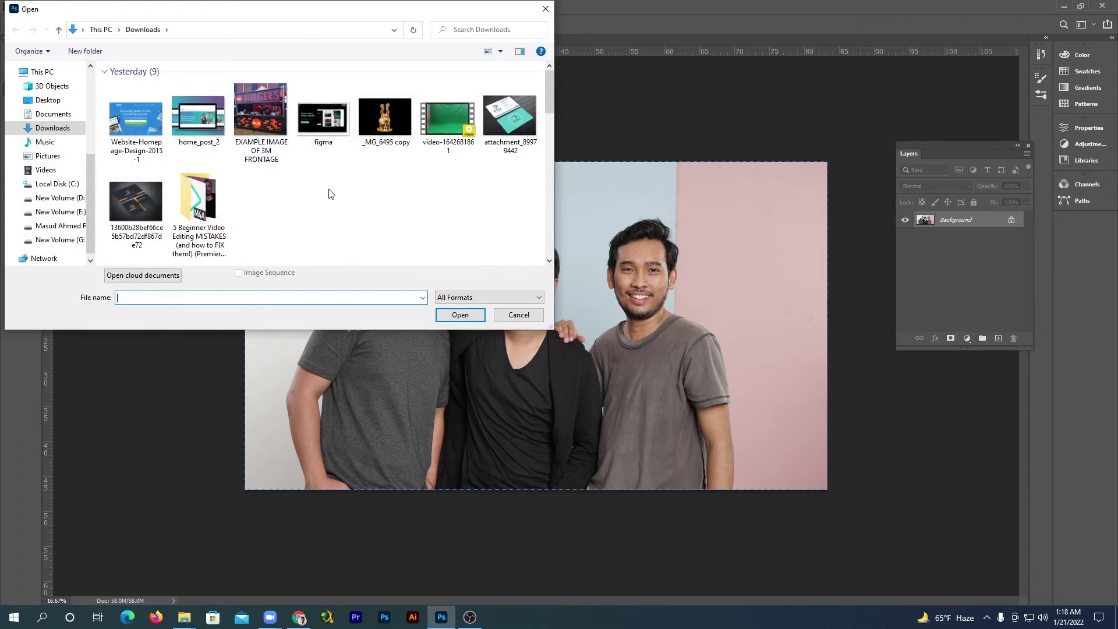
{"action": "left_click", "coordinate": [330, 122]}
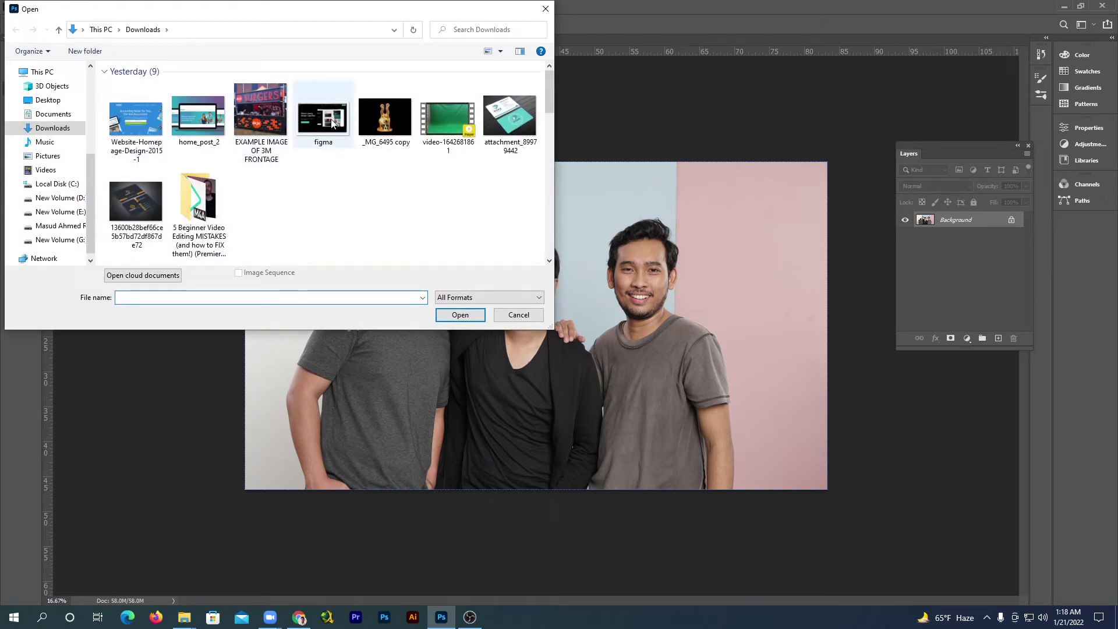
{"action": "left_click", "coordinate": [459, 315]}
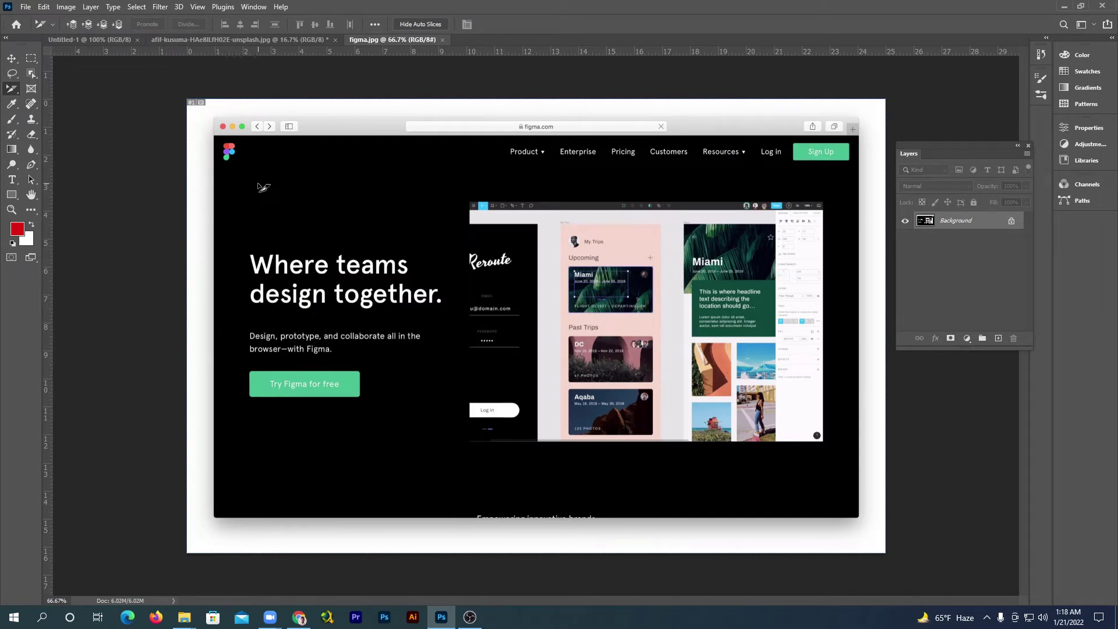
Preview dividing the whole-page slice of the figma image into 3 evenly spaced slices down and 5 across.
{"action": "left_click_drag", "start_coordinate": [16, 92], "coordinate": [85, 125]}
{"action": "left_click", "coordinate": [314, 183]}
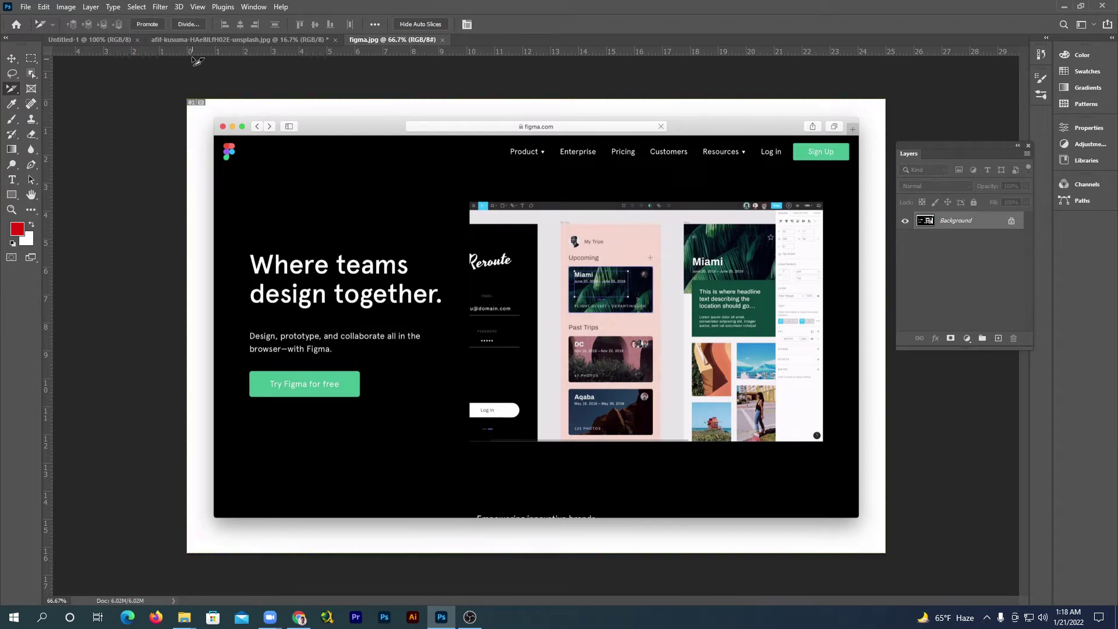
{"action": "left_click", "coordinate": [193, 25]}
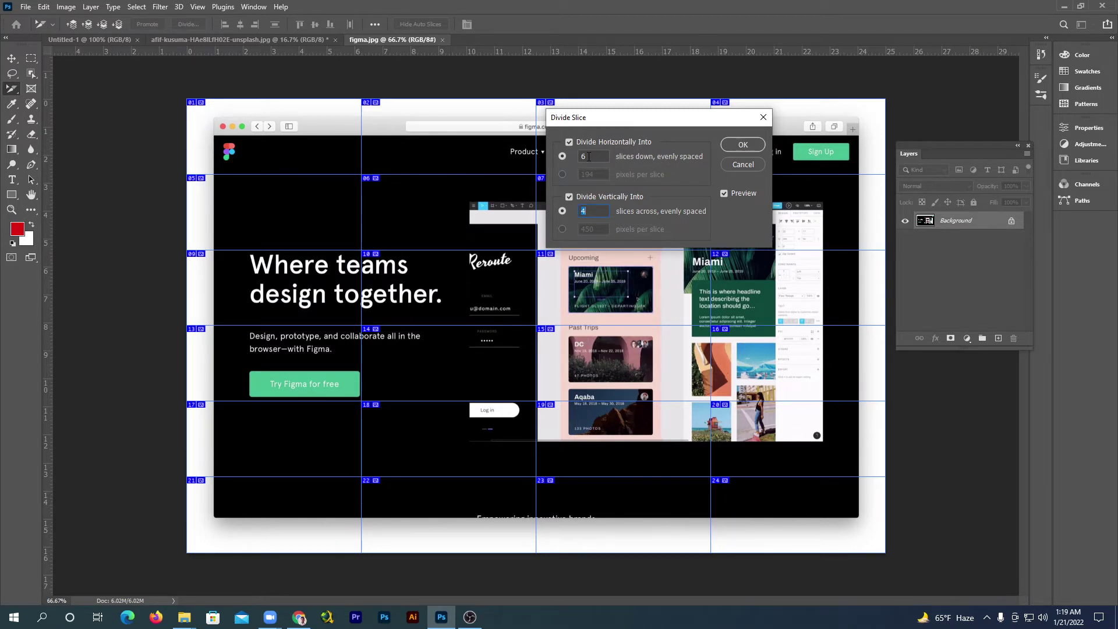
{"action": "left_click_drag", "start_coordinate": [587, 155], "coordinate": [576, 152]}
{"action": "type", "text": "3"}
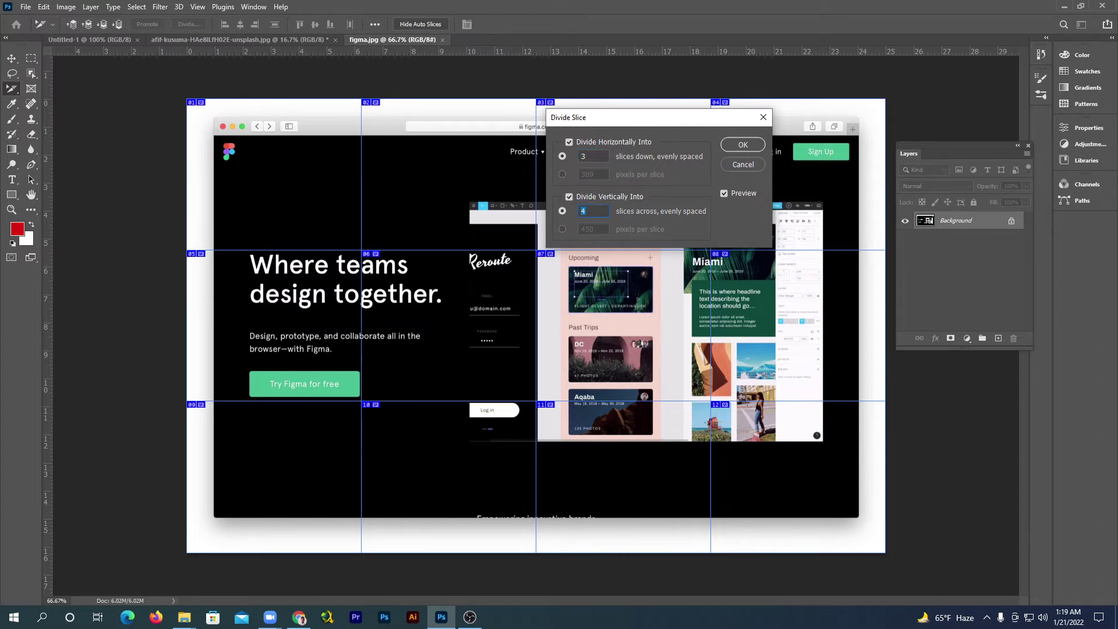
{"action": "type", "text": "5"}
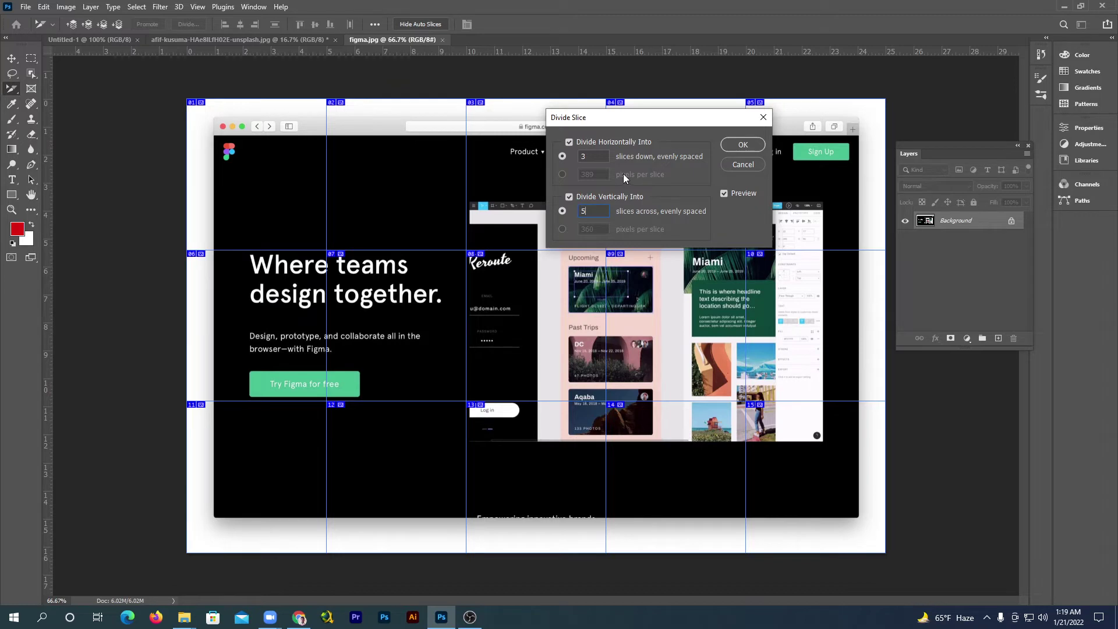
Preview dividing the slice by pixel size, 300 pixels per slice horizontally and 200 vertically, and cancel the division.
{"action": "left_click", "coordinate": [563, 174]}
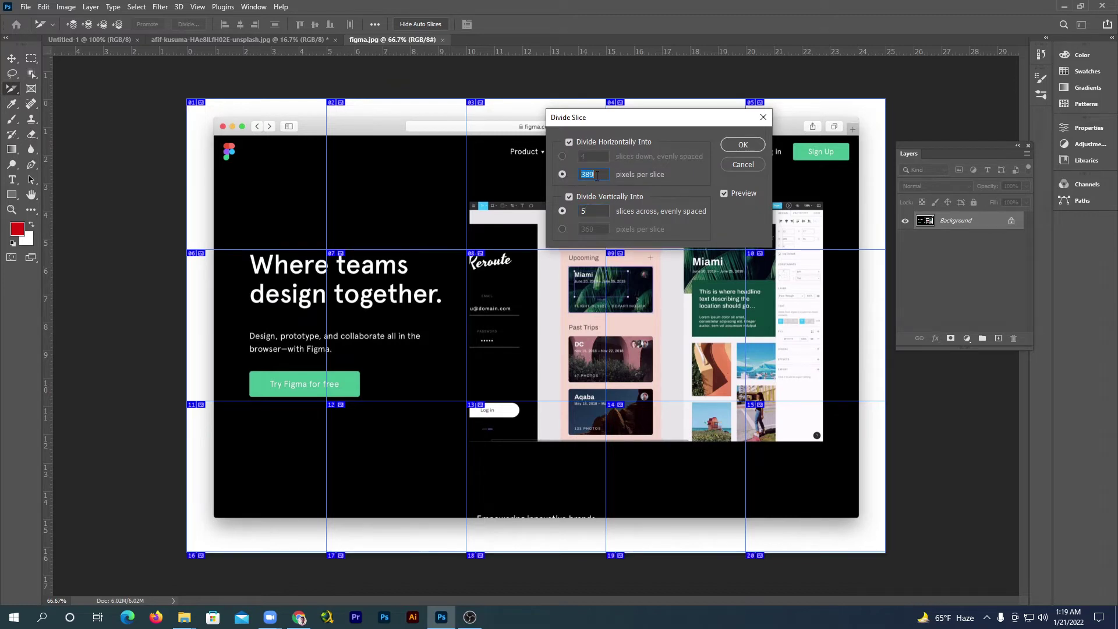
{"action": "type", "text": "300"}
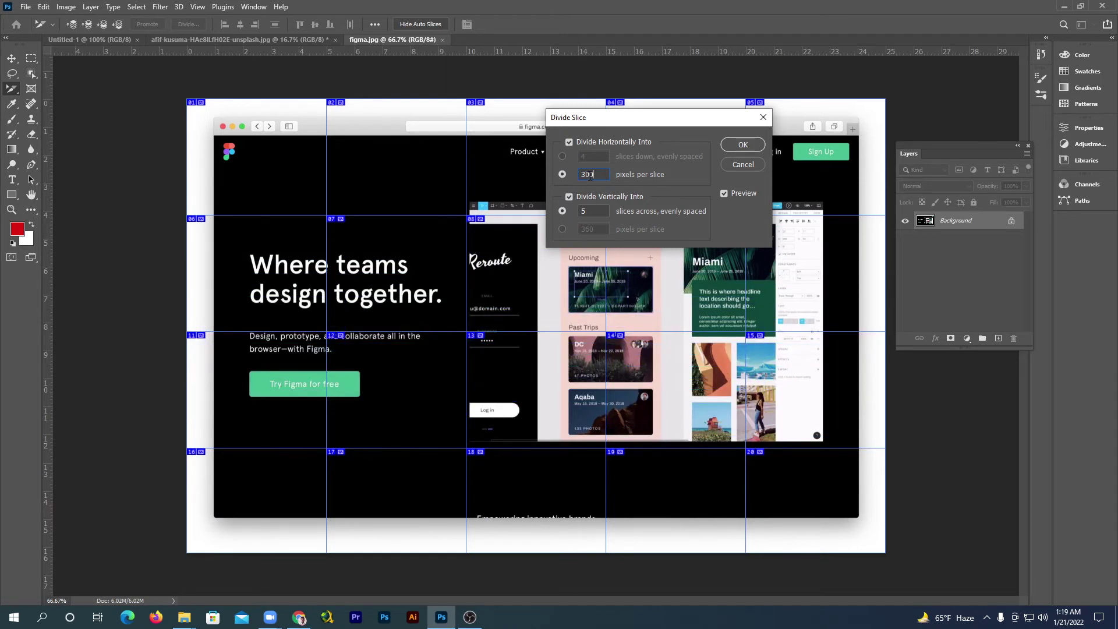
{"action": "left_click", "coordinate": [562, 228]}
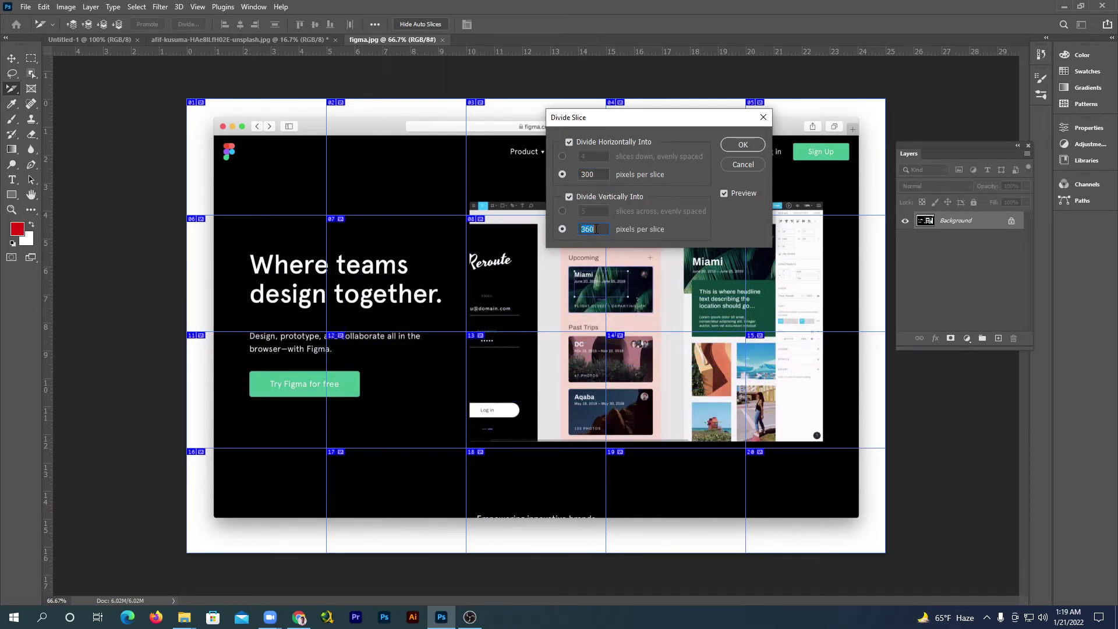
{"action": "type", "text": "200"}
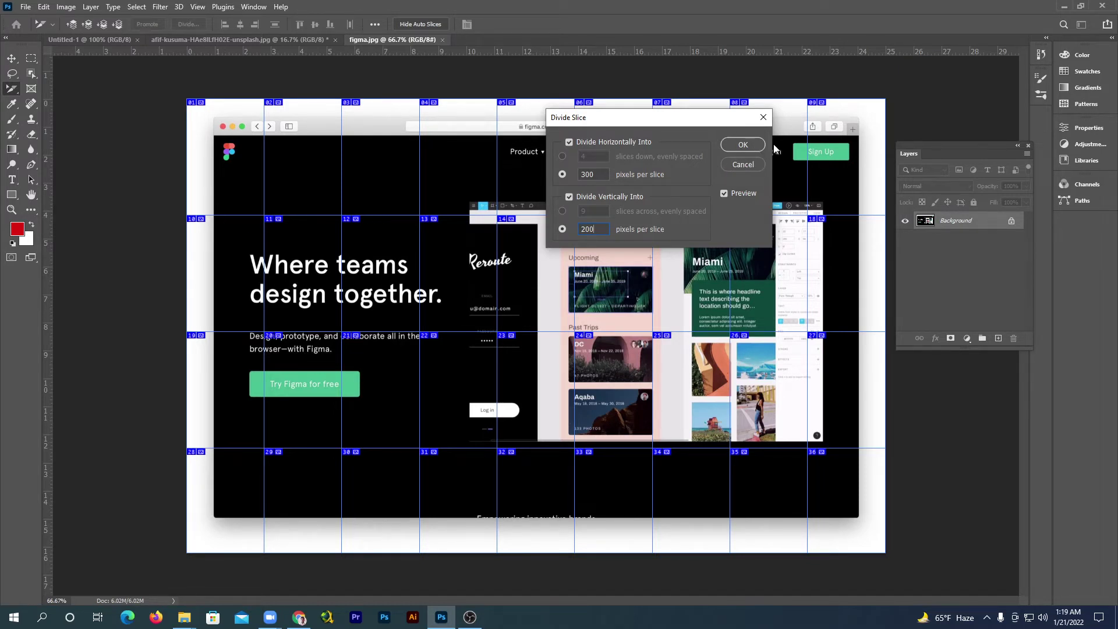
{"action": "left_click", "coordinate": [742, 165]}
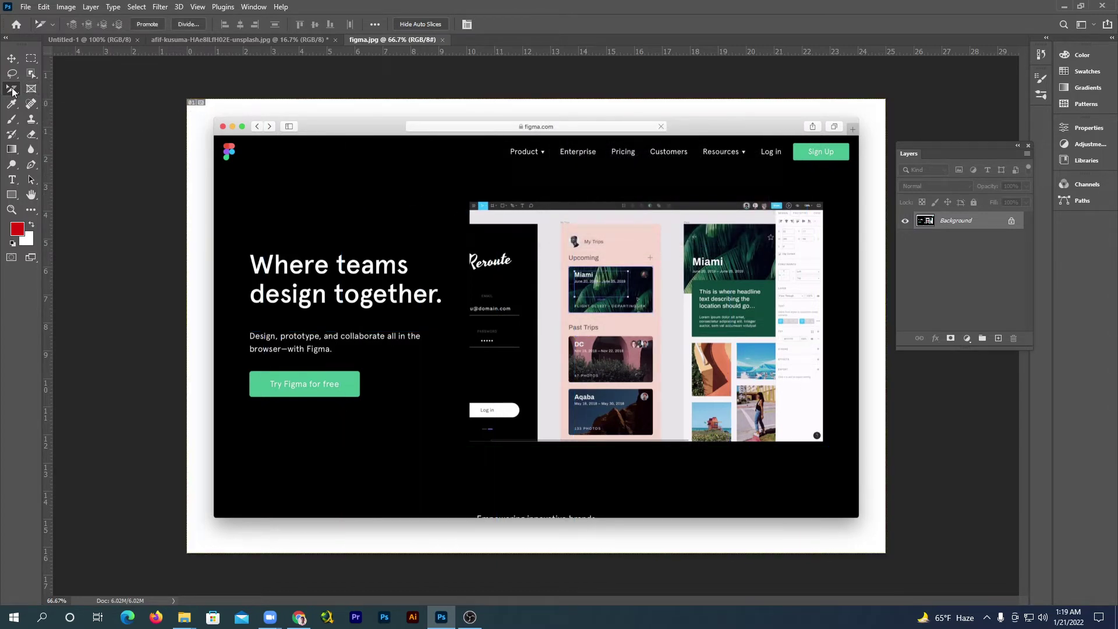
Draw a Normal-style slice around the "Where teams design together." heading with the Slice Tool.
{"action": "right_click", "coordinate": [12, 92]}
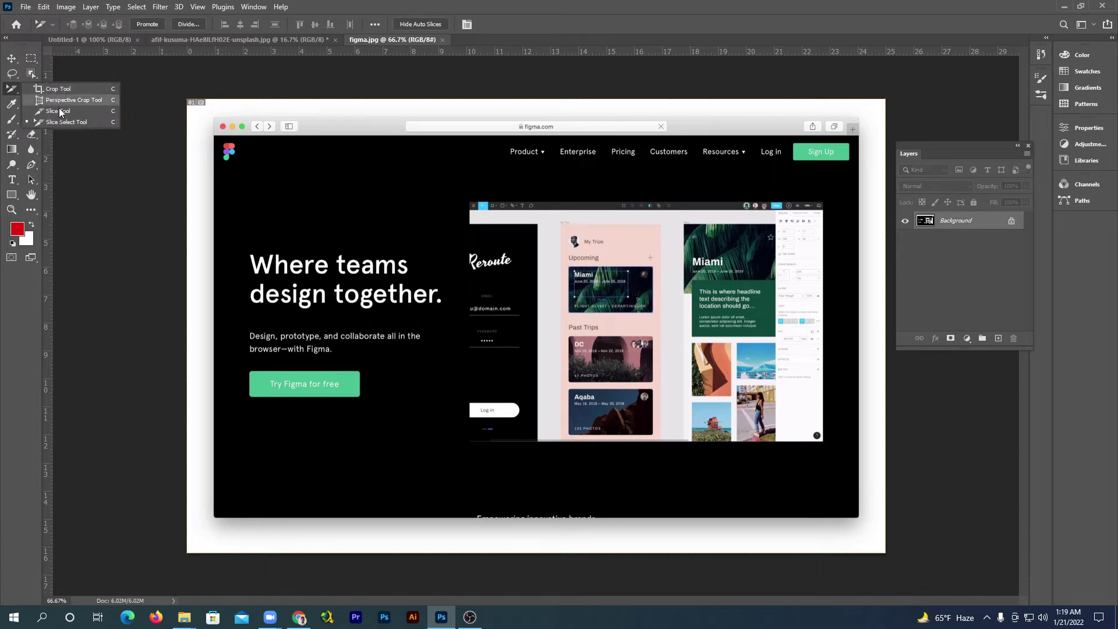
{"action": "left_click", "coordinate": [86, 111]}
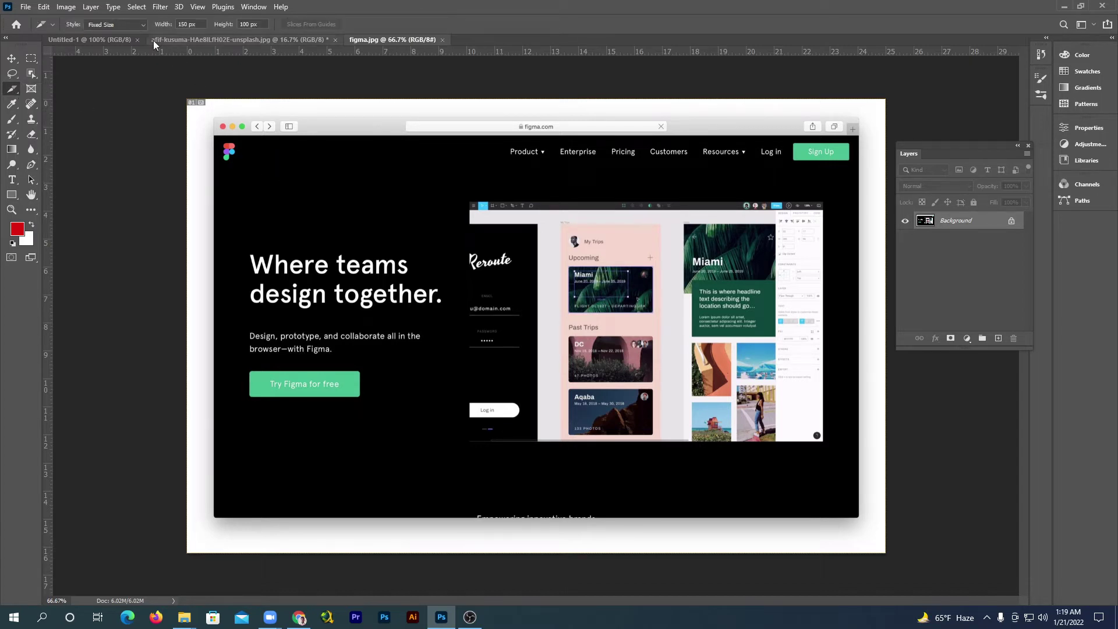
{"action": "left_click", "coordinate": [139, 25]}
{"action": "left_click", "coordinate": [114, 34]}
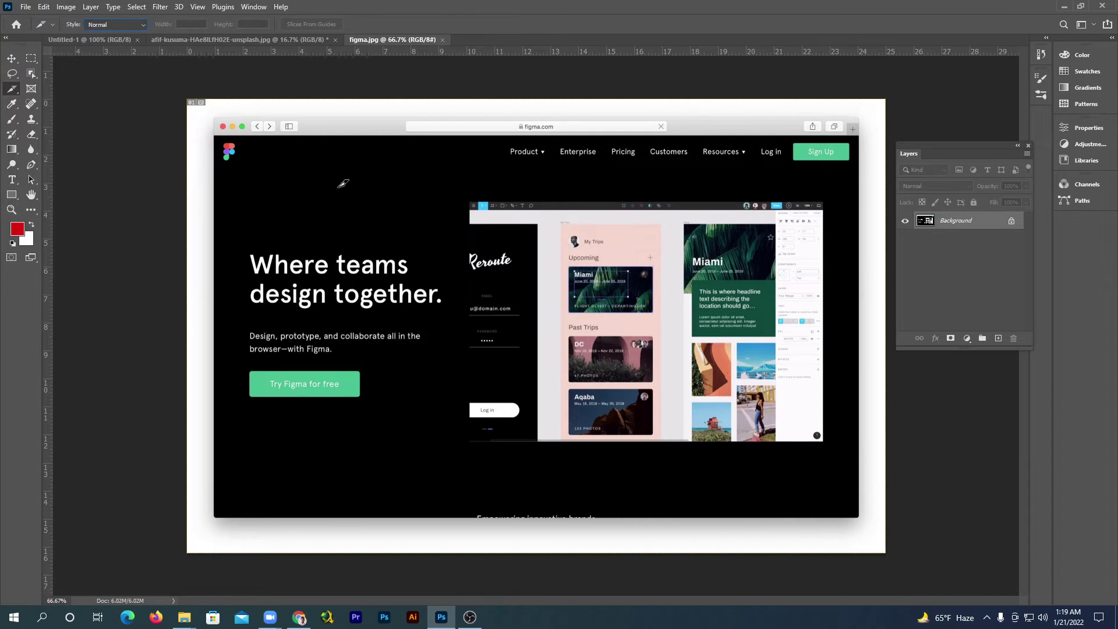
{"action": "left_click_drag", "start_coordinate": [252, 238], "coordinate": [455, 313]}
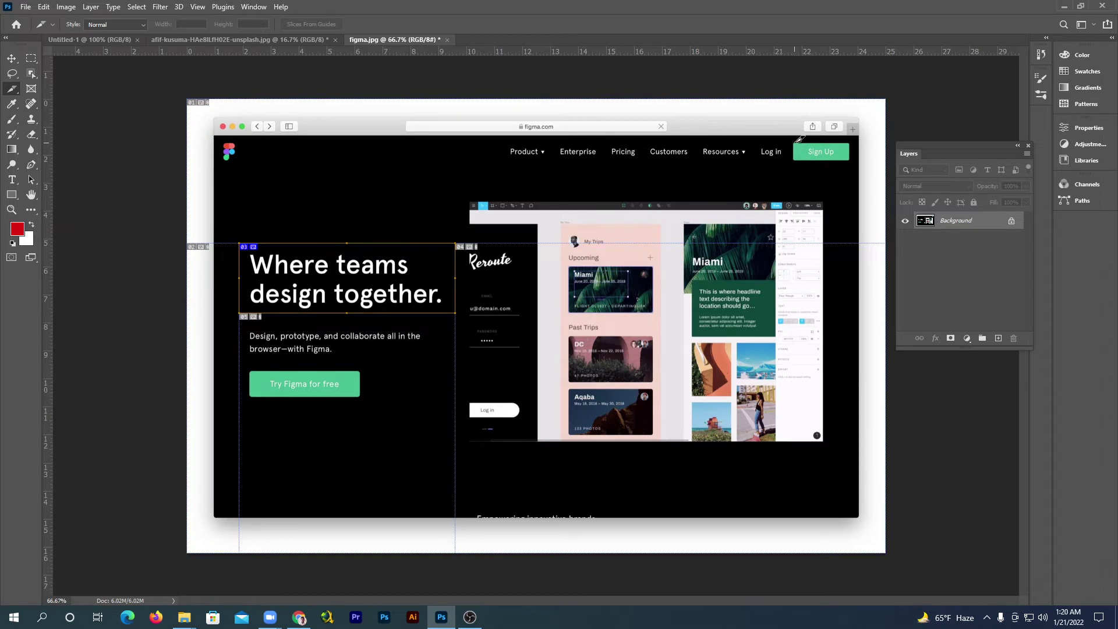
Draw slices around the Sign Up button, about 153 × 69 px, and the Enterprise, Product and Customers links of the page's navigation bar.
{"action": "left_click_drag", "start_coordinate": [796, 137], "coordinate": [852, 166]}
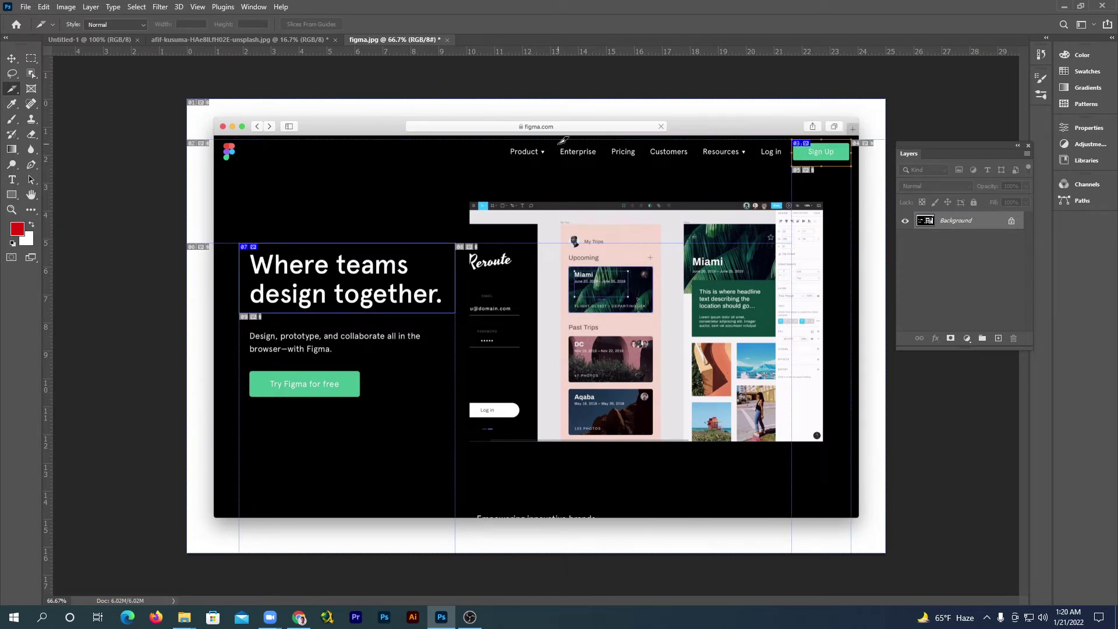
{"action": "left_click_drag", "start_coordinate": [561, 138], "coordinate": [614, 157]}
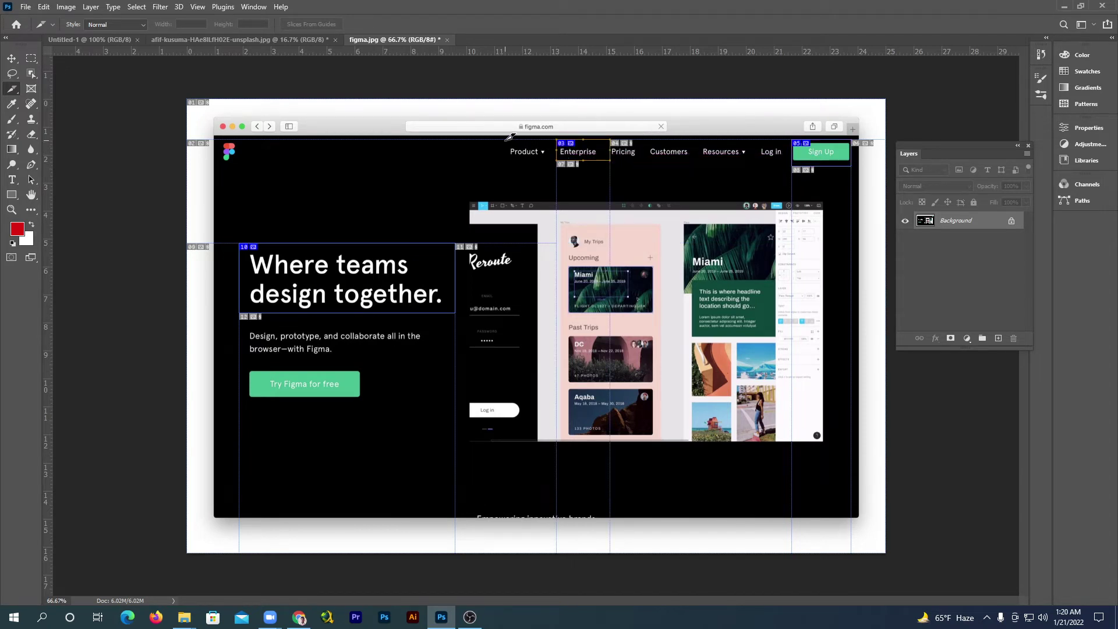
{"action": "left_click_drag", "start_coordinate": [505, 138], "coordinate": [552, 167]}
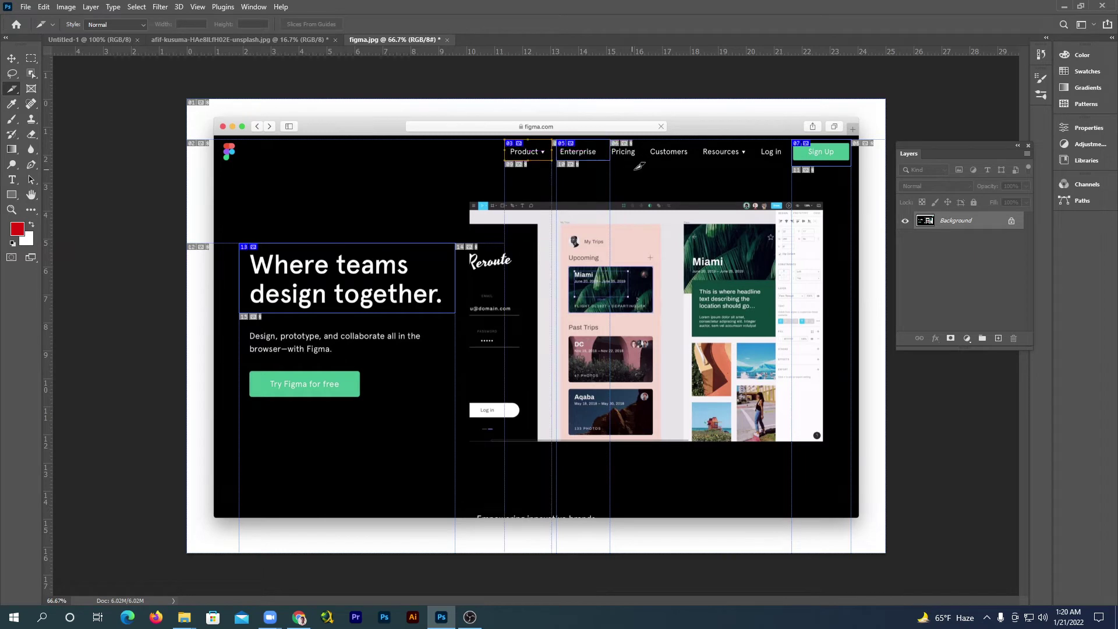
{"action": "left_click_drag", "start_coordinate": [647, 139], "coordinate": [695, 166]}
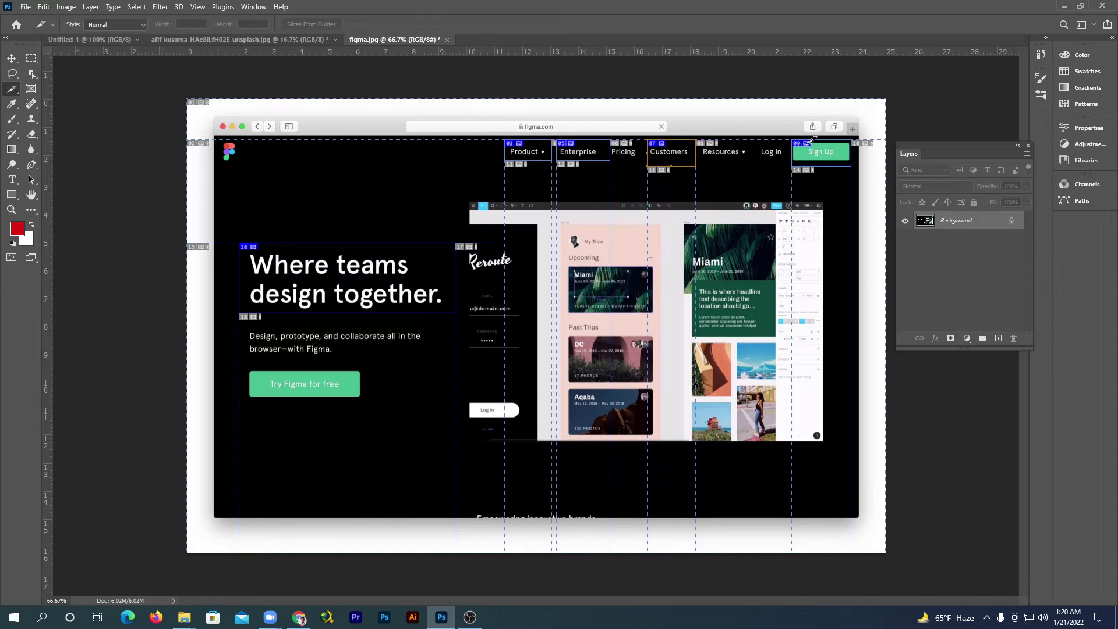
Name the Sign Up button's slice "sign up" in its slice options.
{"action": "right_click", "coordinate": [812, 139]}
{"action": "left_click", "coordinate": [832, 166]}
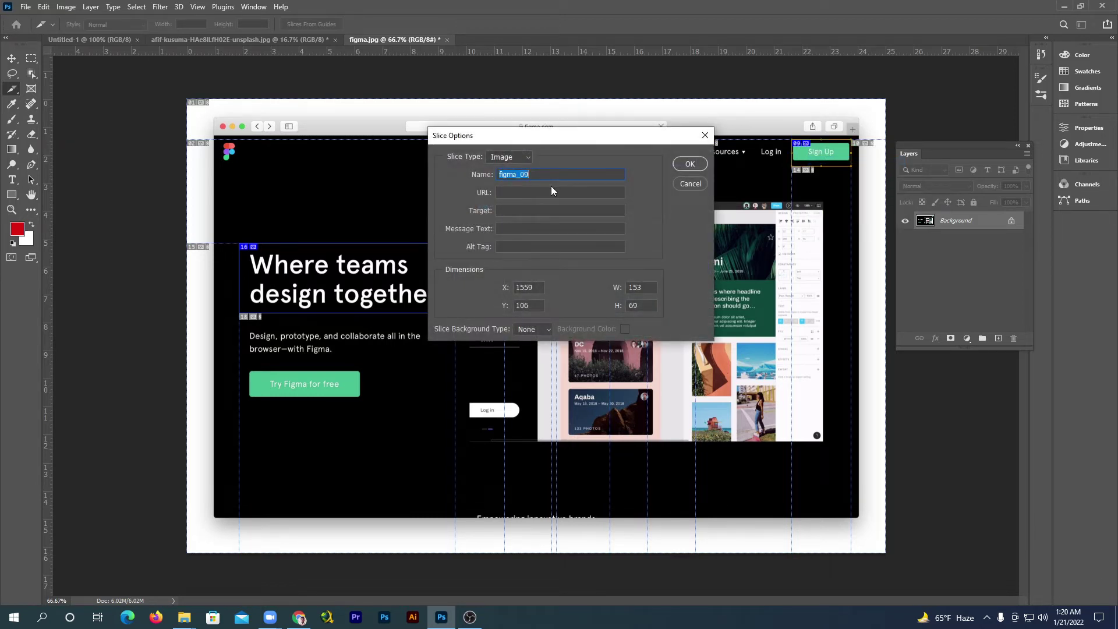
{"action": "type", "text": "sign up"}
{"action": "left_click", "coordinate": [690, 164]}
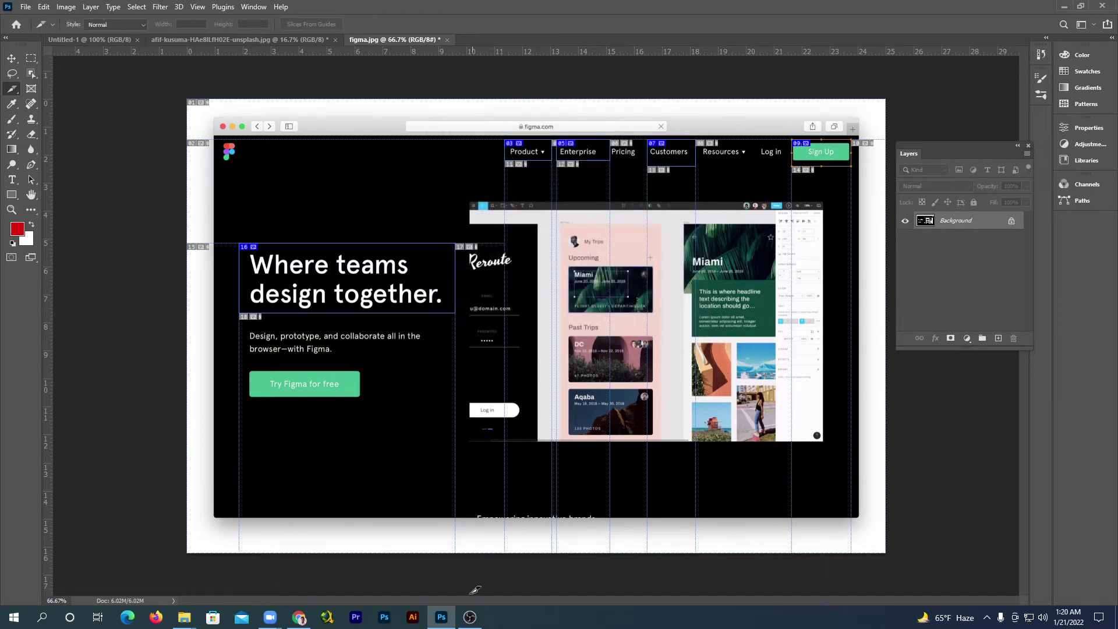
Switch to Chrome, open the account owner's Facebook profile page and copy its URL.
{"action": "left_click", "coordinate": [299, 618]}
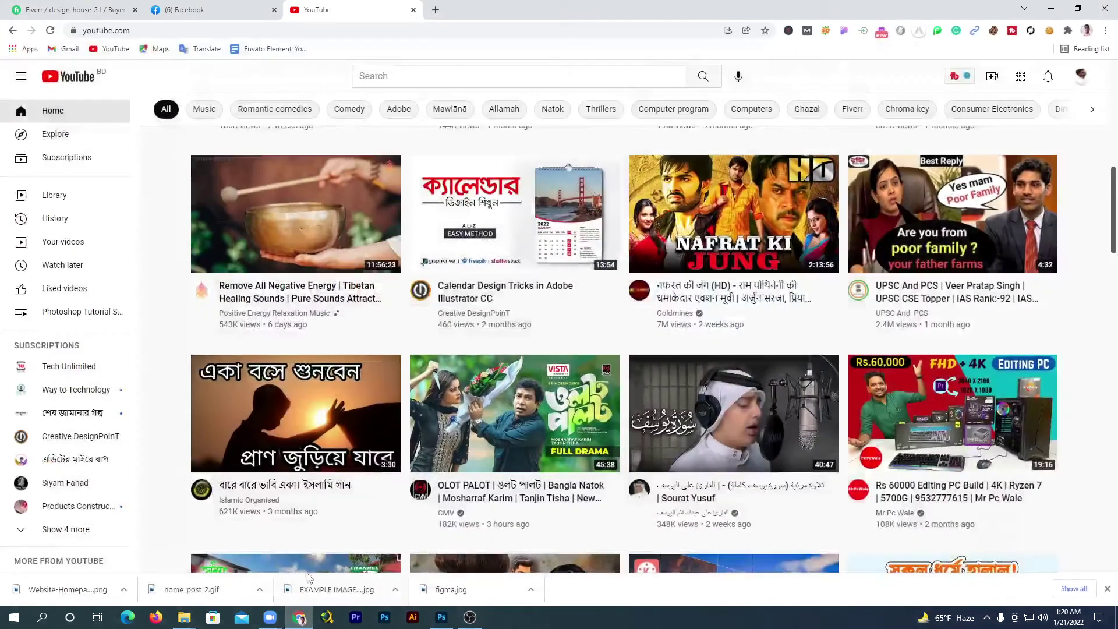
{"action": "left_click", "coordinate": [212, 9]}
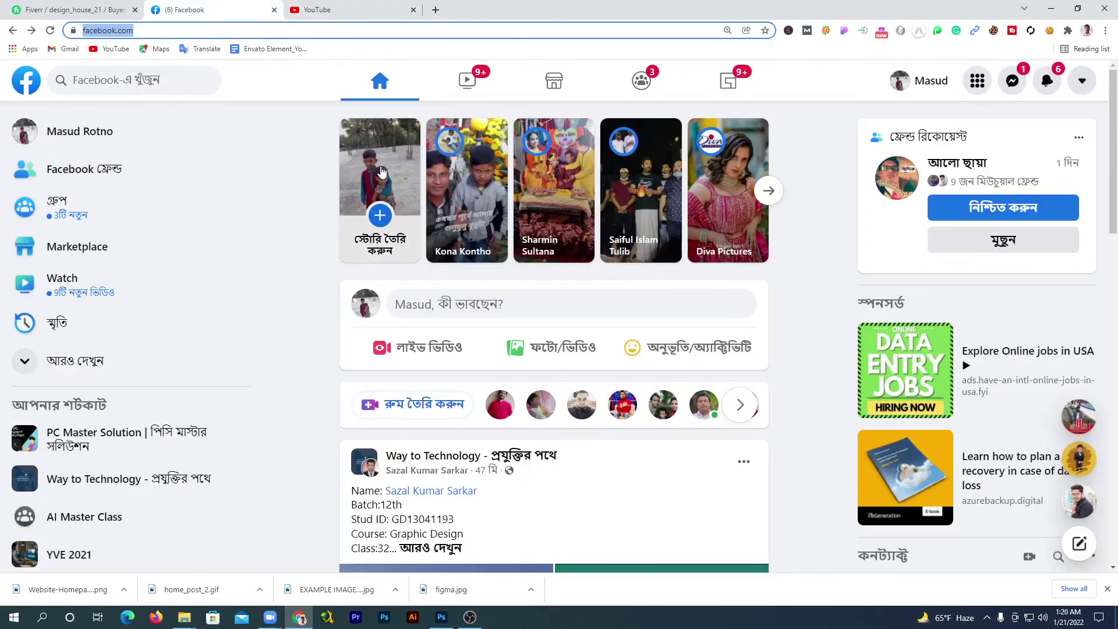
{"action": "left_click", "coordinate": [367, 307]}
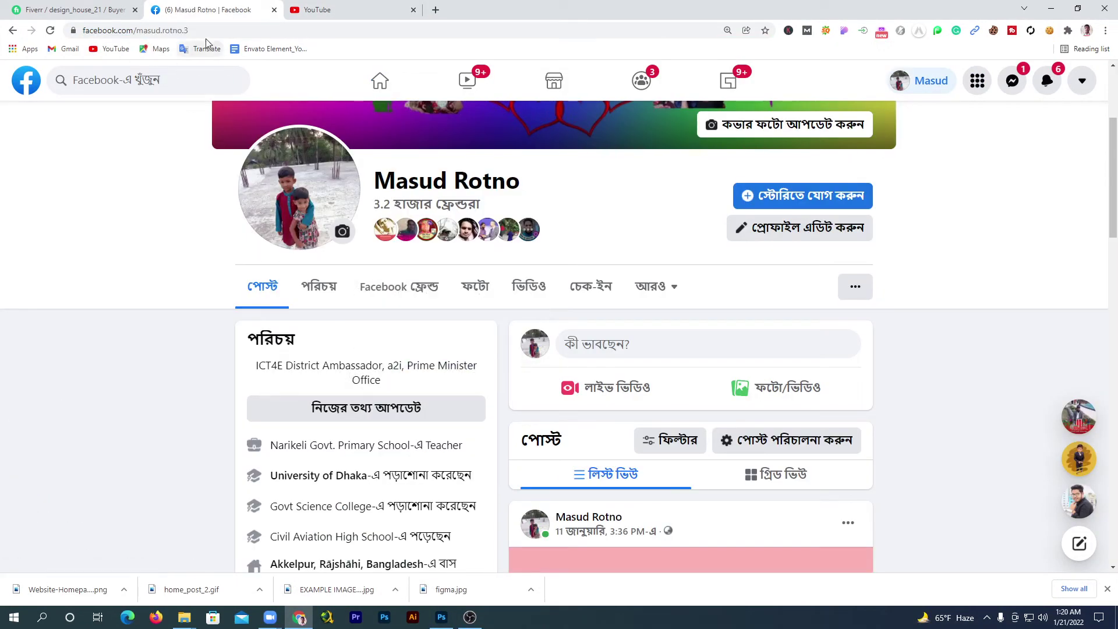
{"action": "left_click", "coordinate": [208, 30]}
{"action": "key", "text": "ctrl+c"}
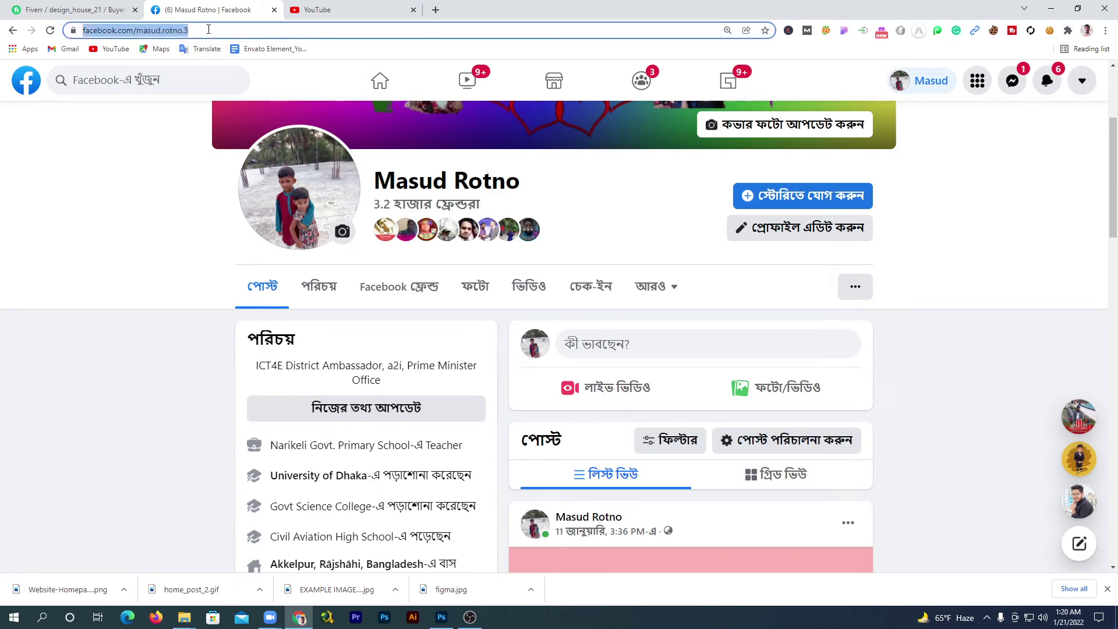
Return to Photoshop and, in the Sign Up button's slice options, name the slice "sign up" and paste the copied profile link as its URL.
{"action": "left_click", "coordinate": [1051, 9]}
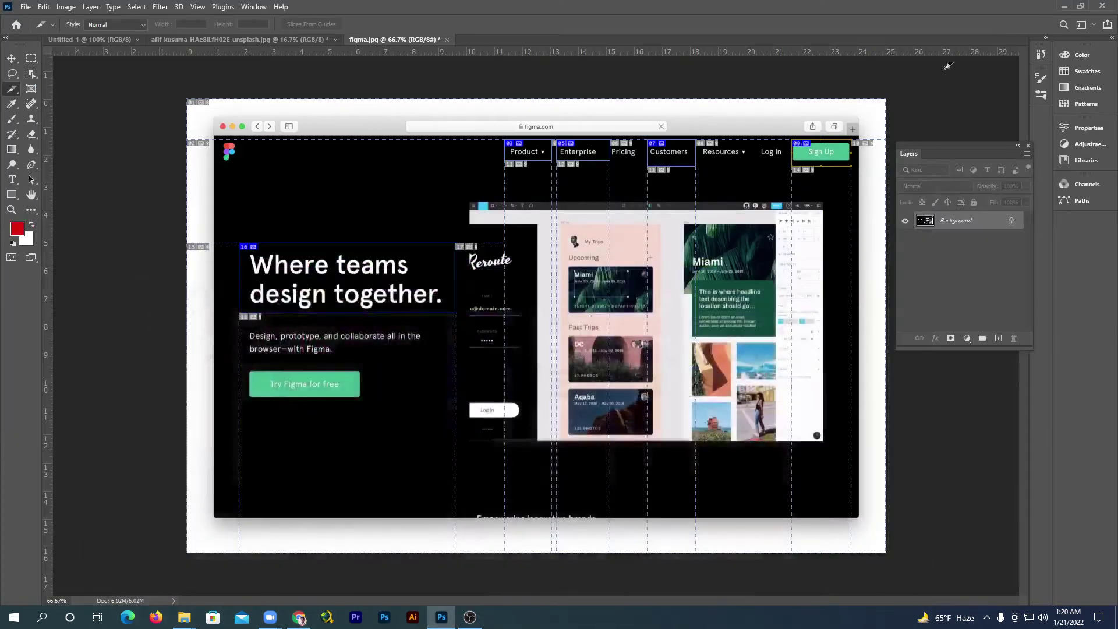
{"action": "right_click", "coordinate": [805, 147]}
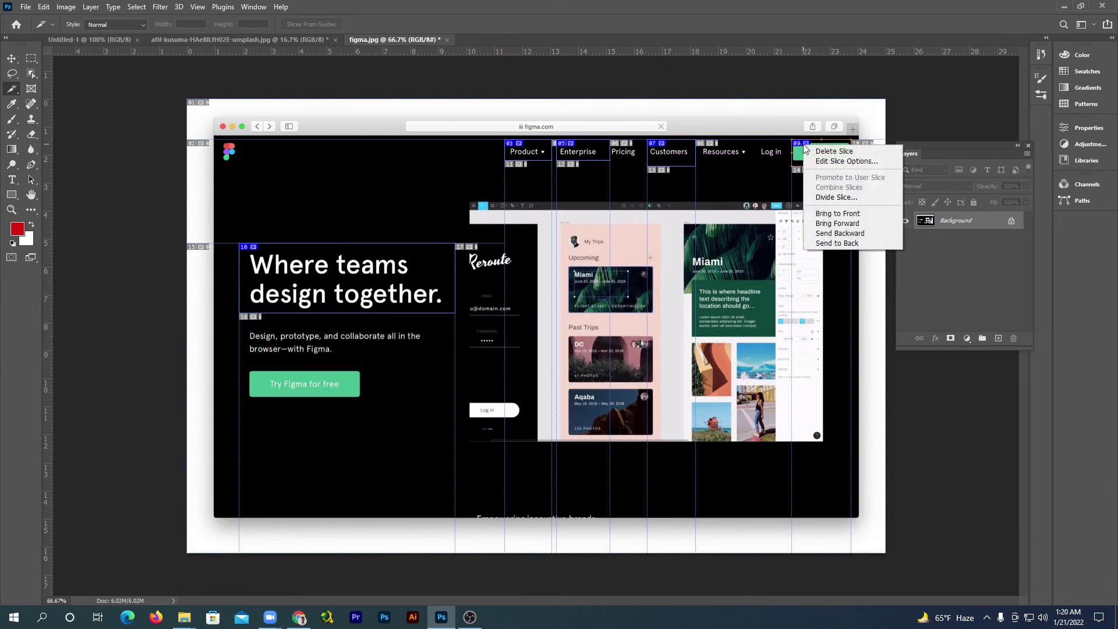
{"action": "left_click", "coordinate": [829, 160]}
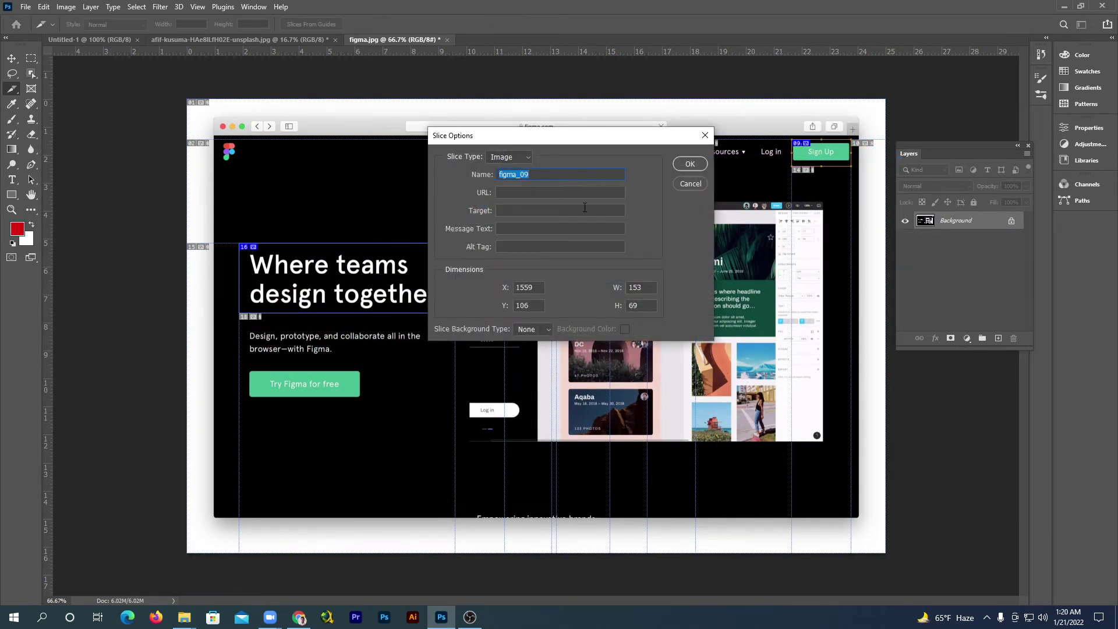
{"action": "type", "text": "sign up"}
{"action": "key", "text": "ctrl+v"}
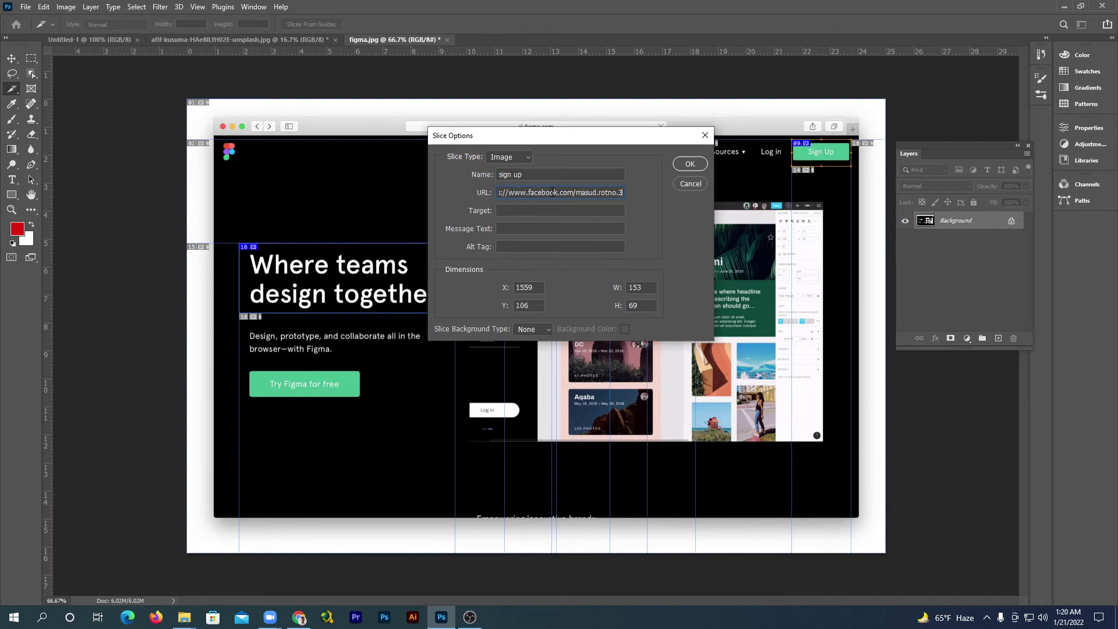
{"action": "left_click", "coordinate": [690, 164]}
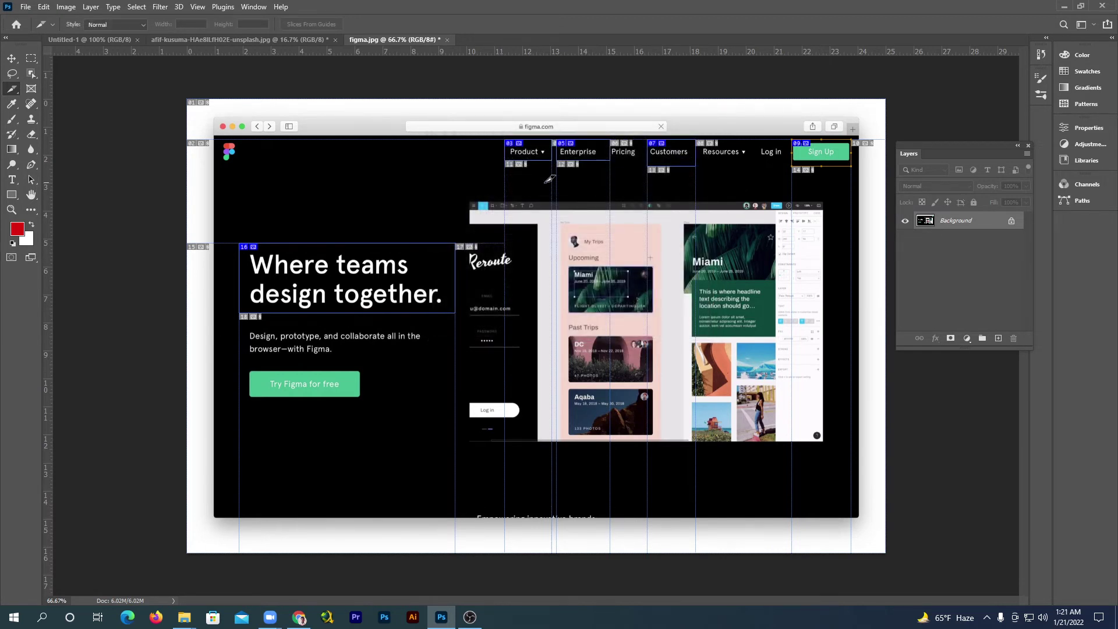
Export all slices with Save for Web (Legacy) to the Desktop as figma.html in HTML and Images format.
{"action": "left_click", "coordinate": [26, 7]}
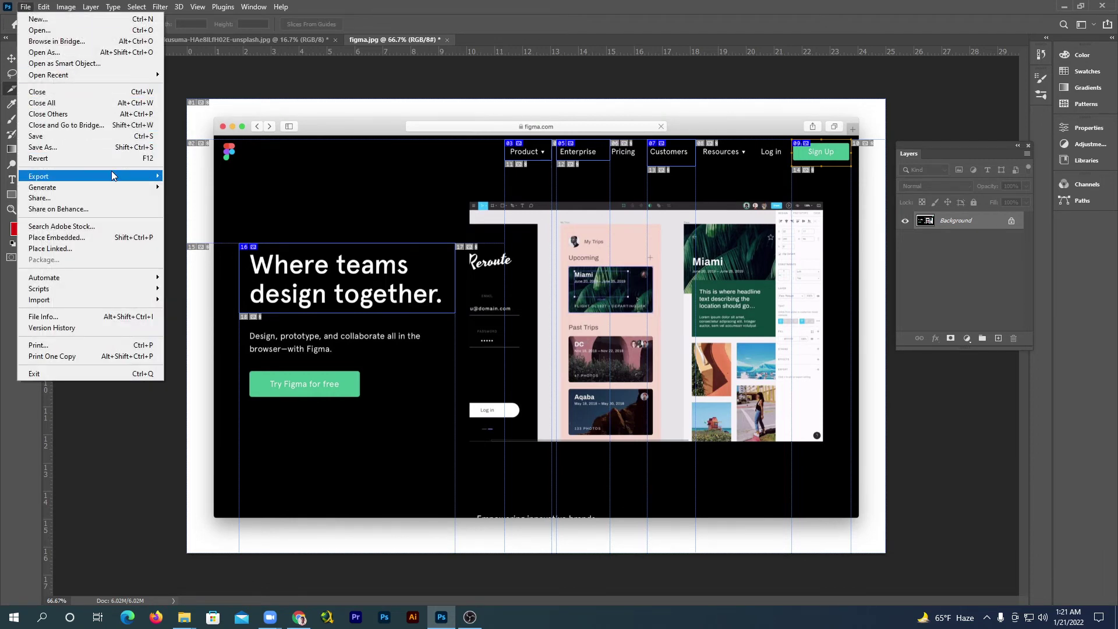
{"action": "mouse_move", "coordinate": [111, 176]}
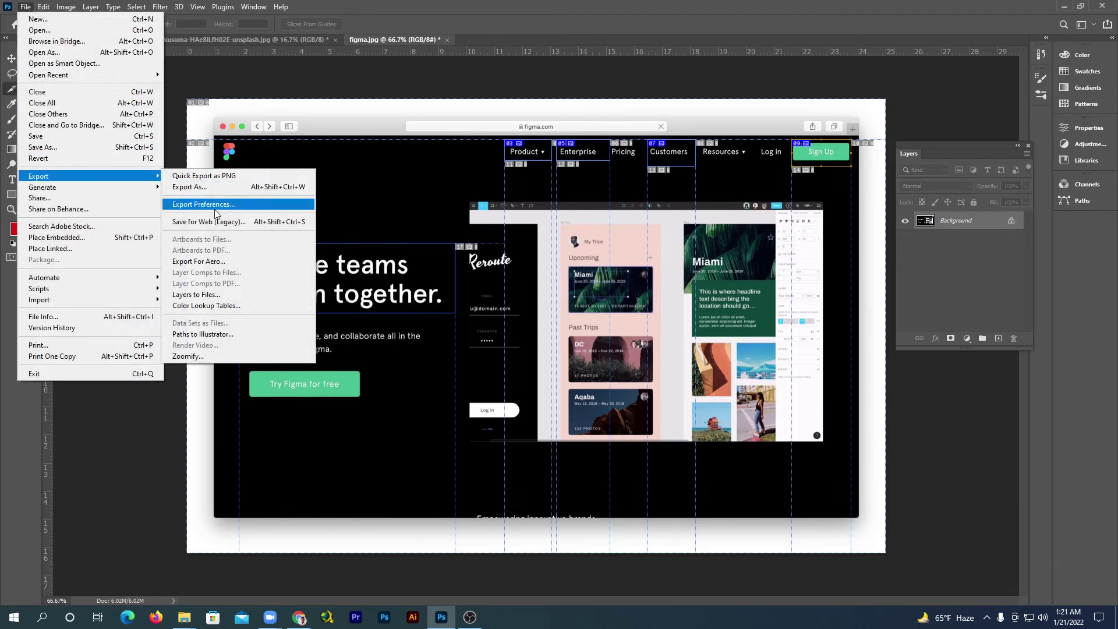
{"action": "left_click", "coordinate": [233, 224]}
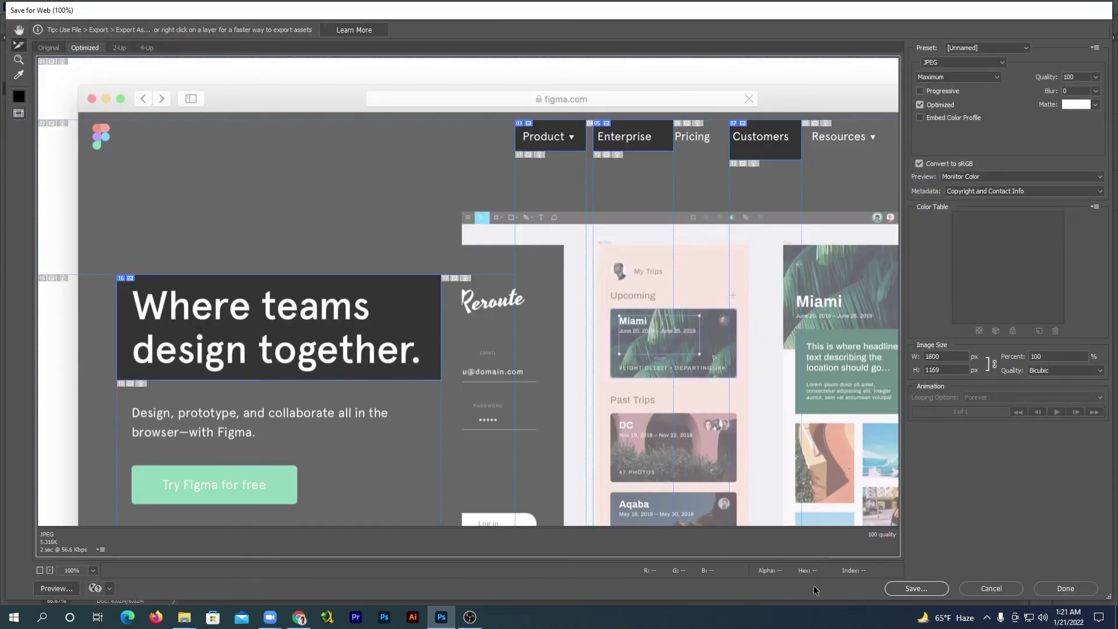
{"action": "left_click", "coordinate": [917, 589]}
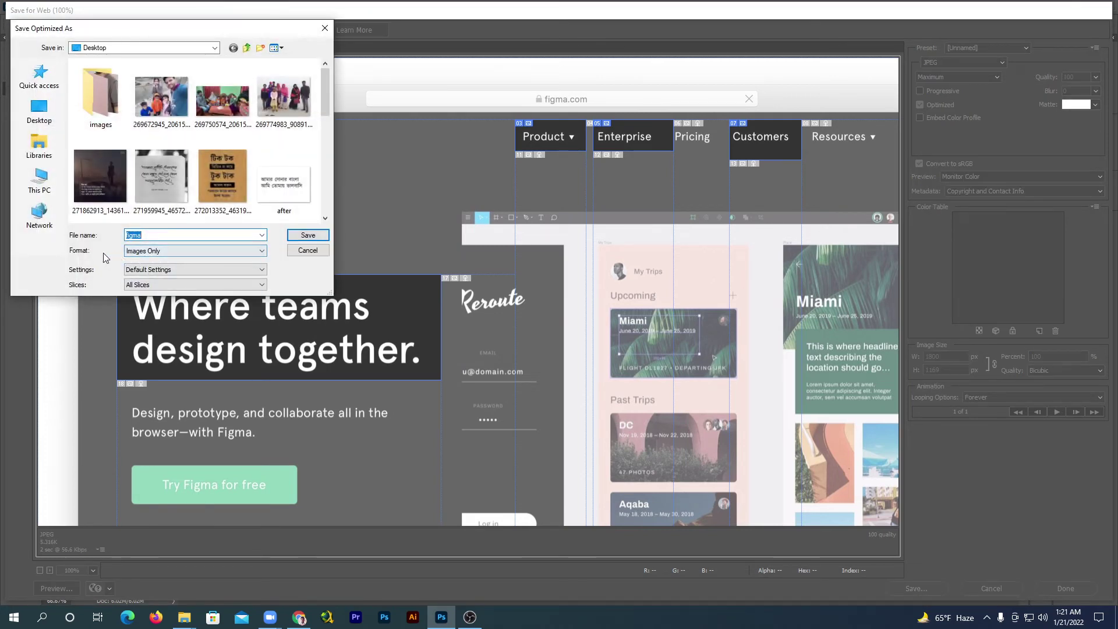
{"action": "left_click", "coordinate": [155, 252]}
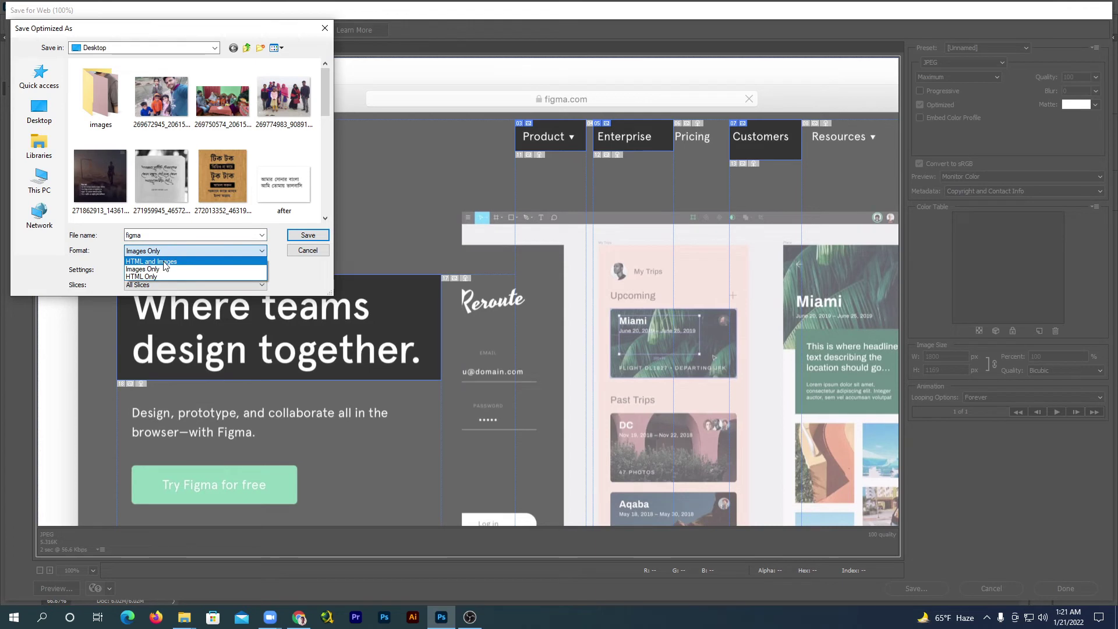
{"action": "left_click", "coordinate": [166, 261]}
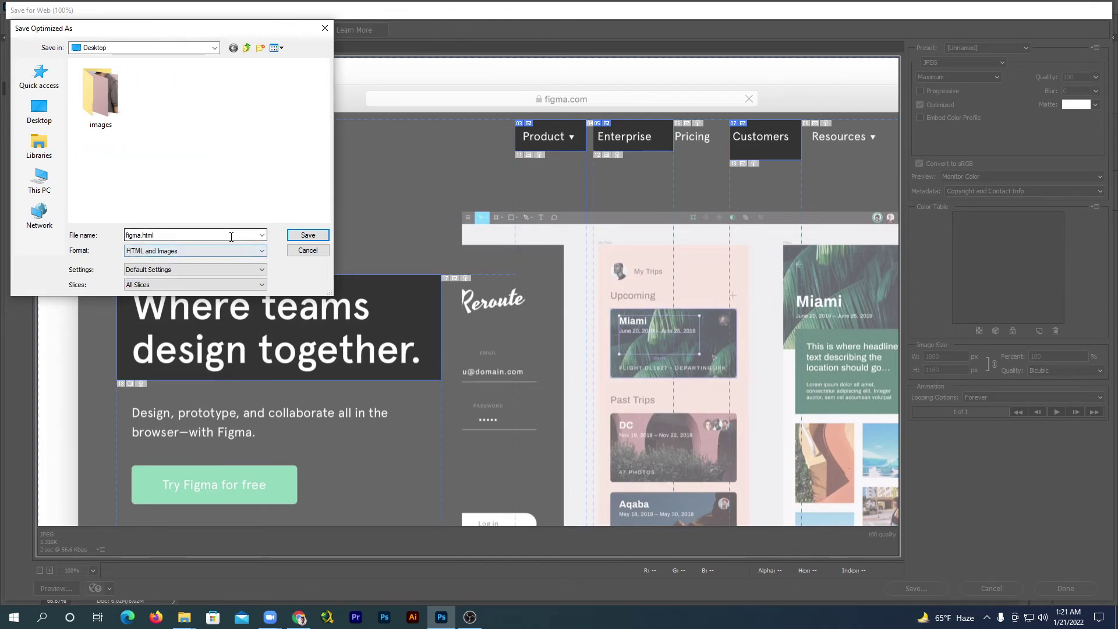
{"action": "left_click", "coordinate": [307, 235]}
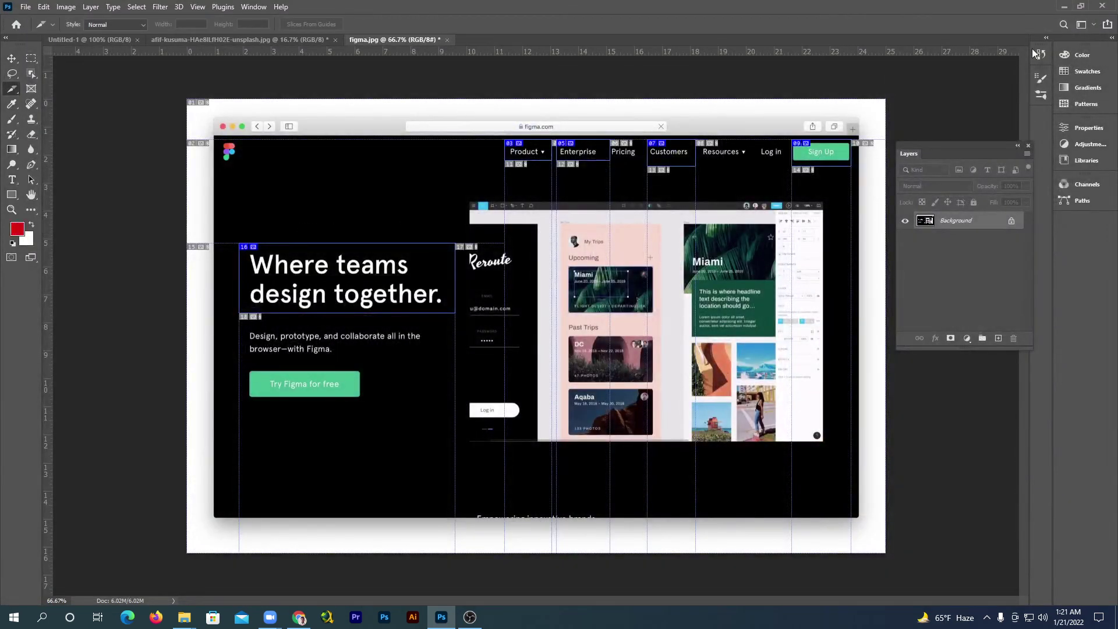
Minimize Photoshop and inspect the exported slice files in the images folder on the desktop.
{"action": "left_click", "coordinate": [1064, 6]}
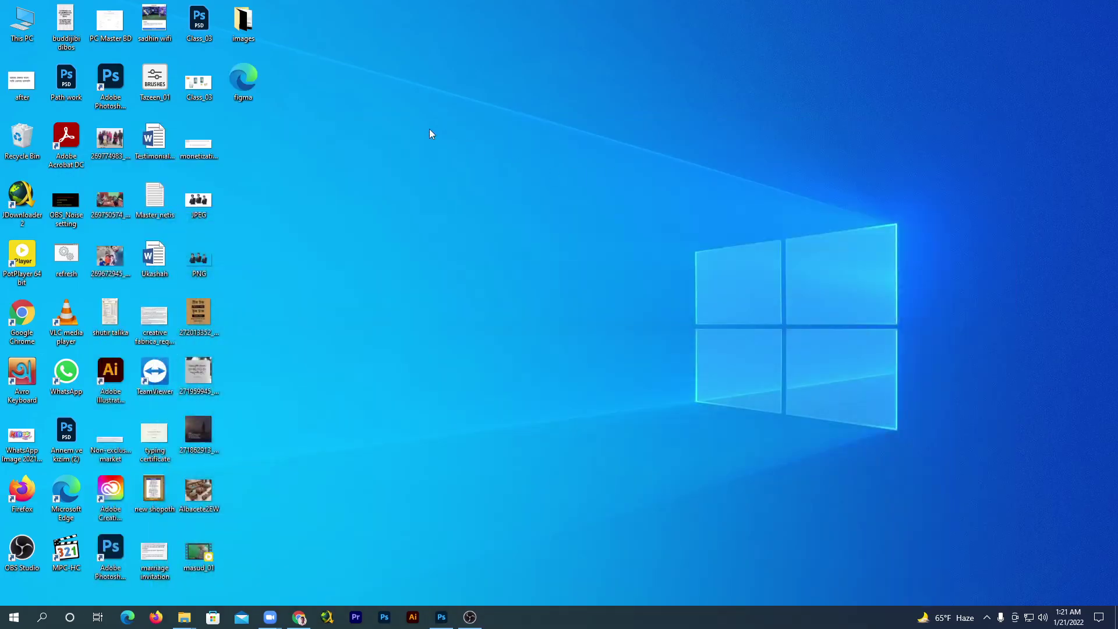
{"action": "double_click", "coordinate": [243, 22]}
{"action": "left_click", "coordinate": [878, 116]}
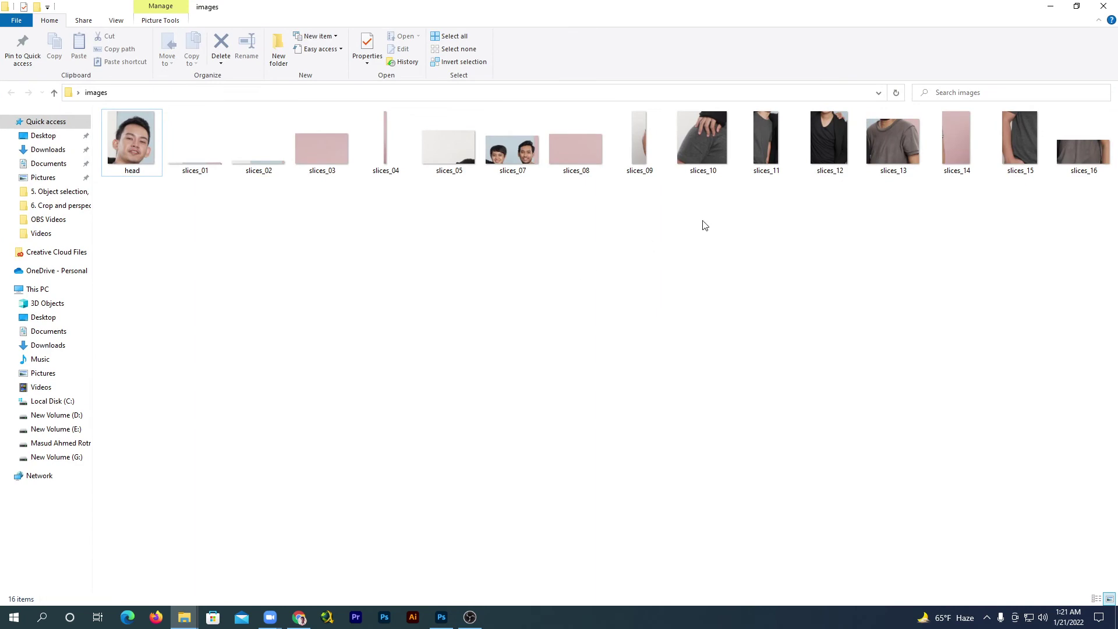
{"action": "left_click", "coordinate": [1046, 10]}
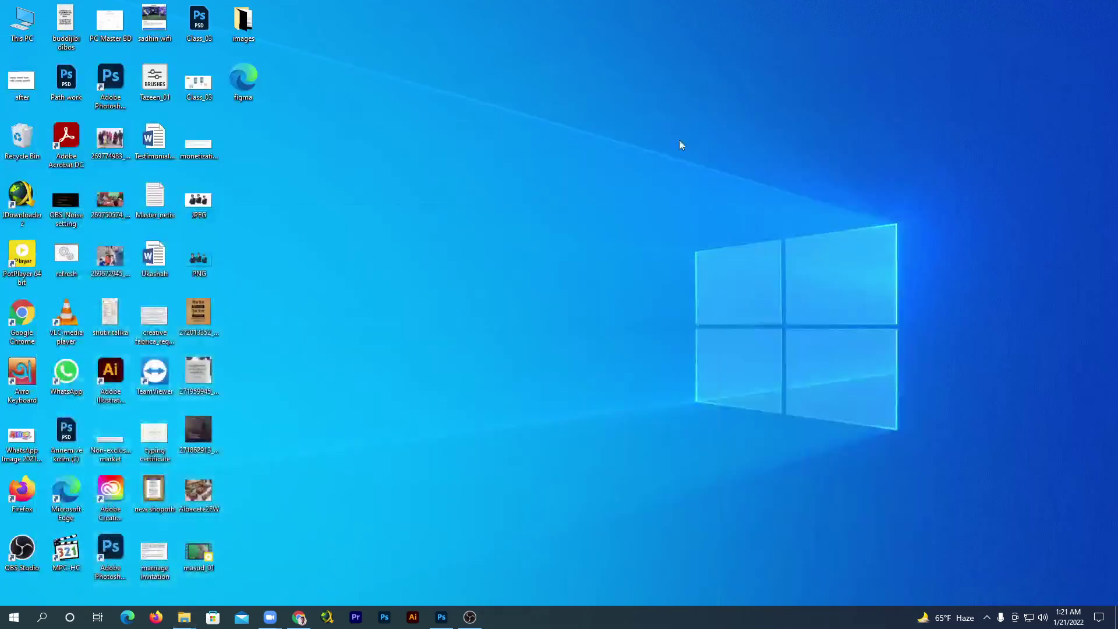
Open the exported figma page from the desktop in Edge, test the Sign Up button's link and close the browser.
{"action": "double_click", "coordinate": [245, 75]}
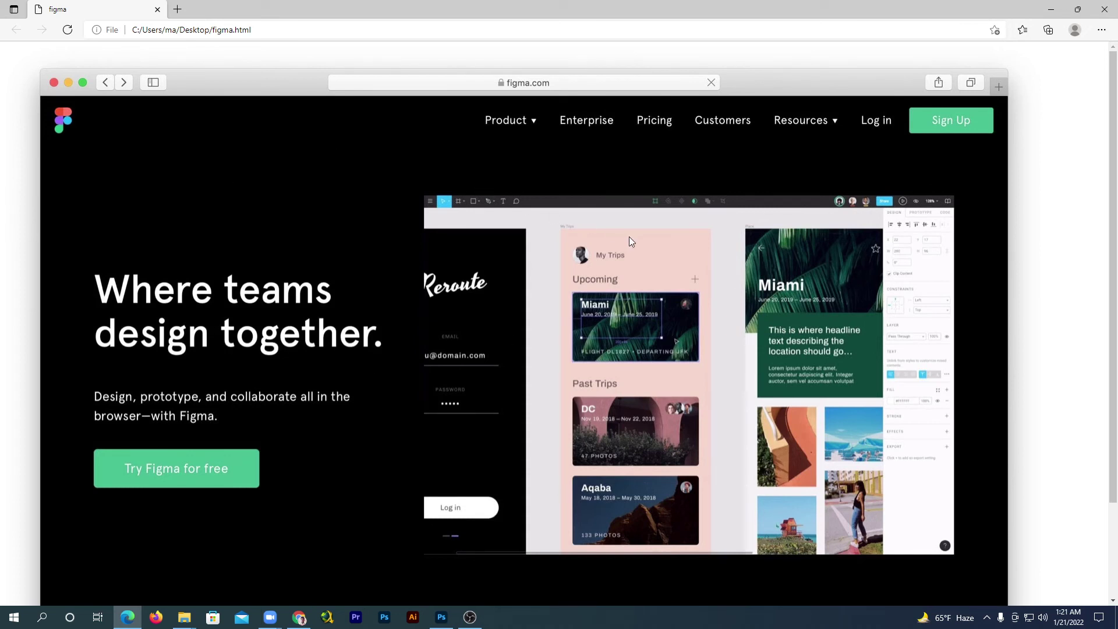
{"action": "left_click", "coordinate": [947, 123]}
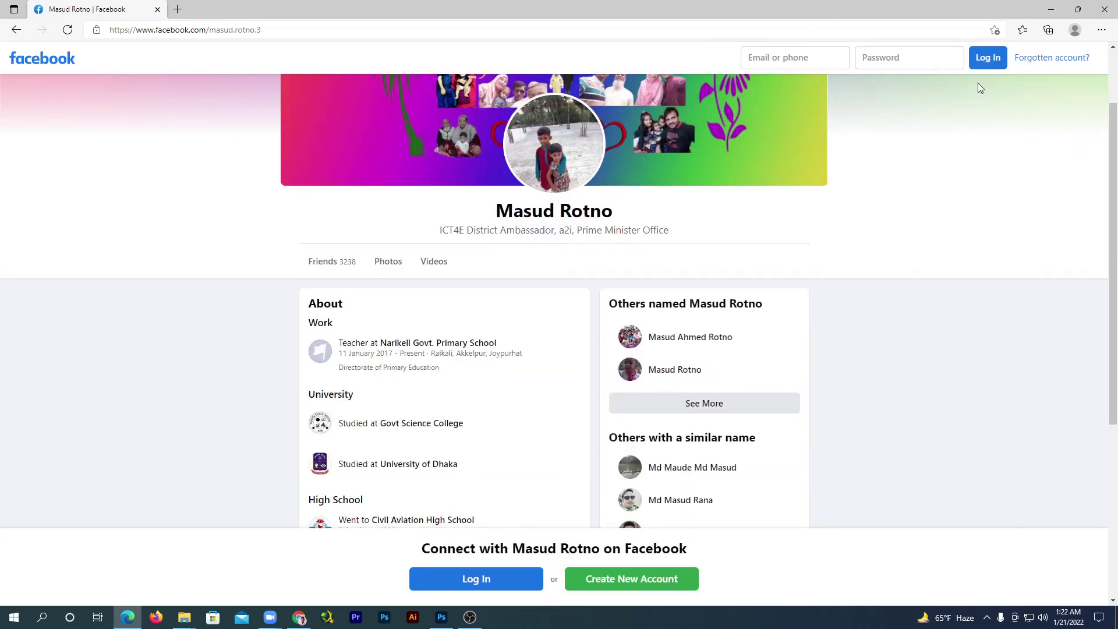
{"action": "left_click", "coordinate": [1105, 11]}
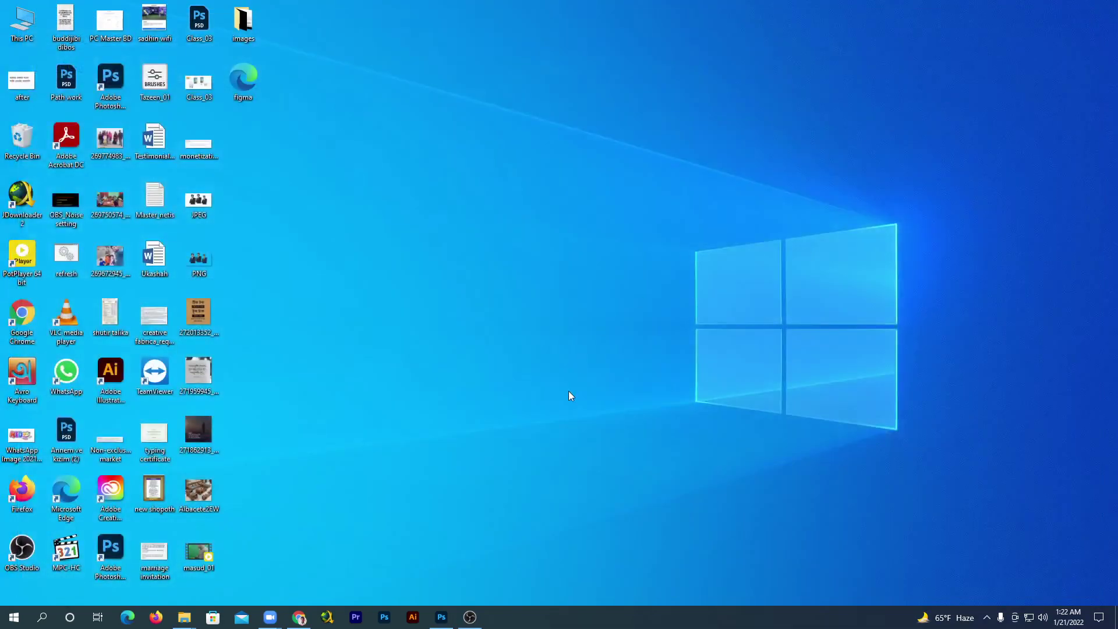
Return to Photoshop, review the Slice Tool's style choices and switch to the Slice Select Tool.
{"action": "left_click", "coordinate": [441, 618]}
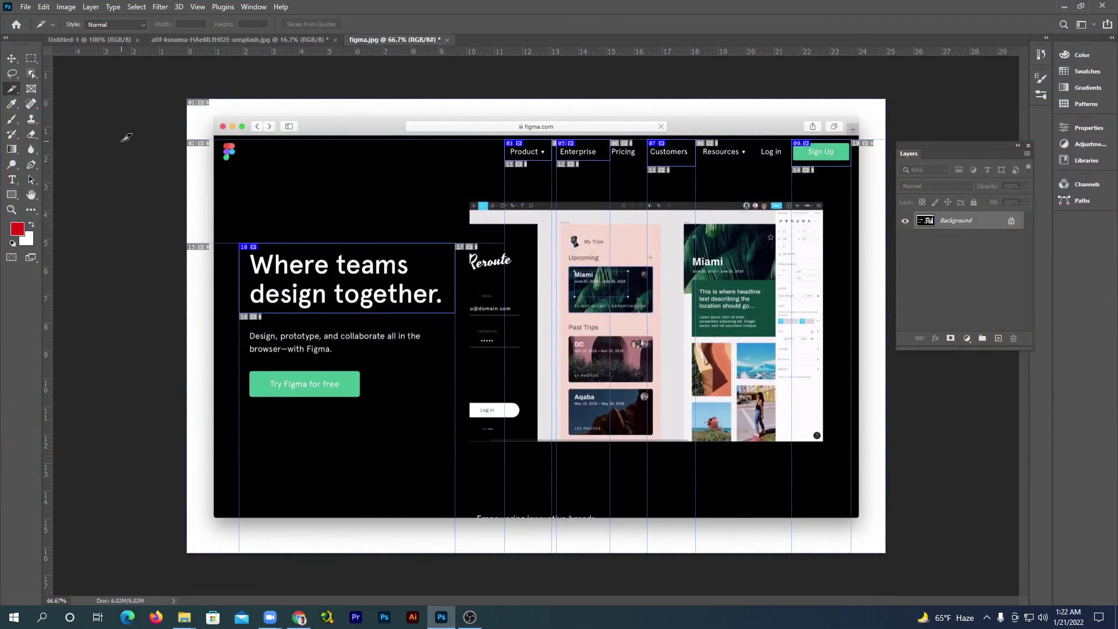
{"action": "right_click", "coordinate": [13, 91]}
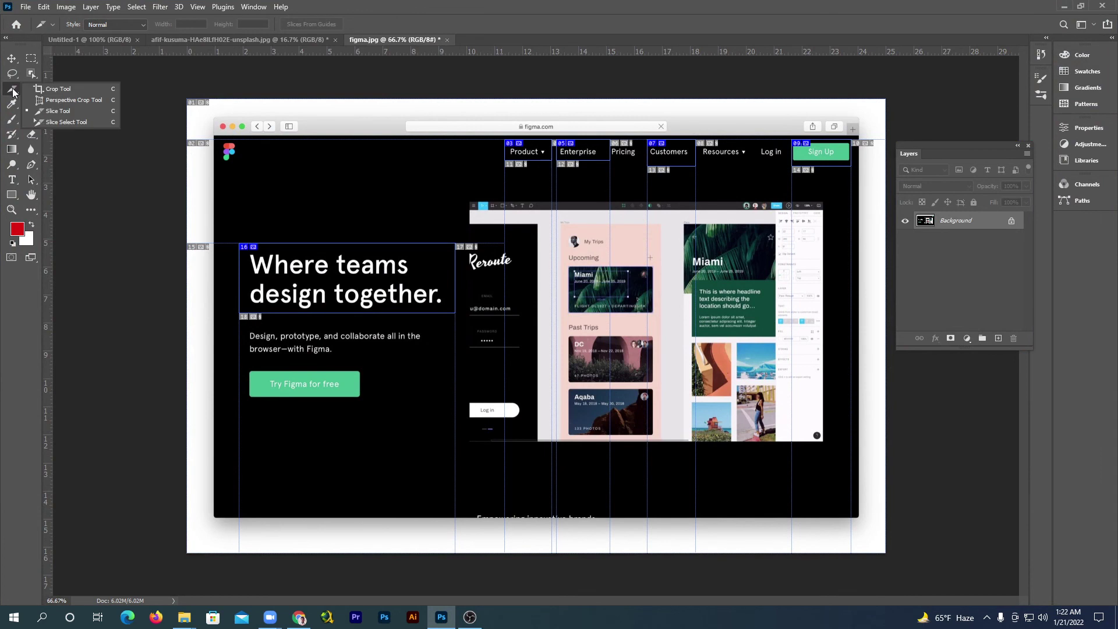
{"action": "left_click", "coordinate": [71, 111]}
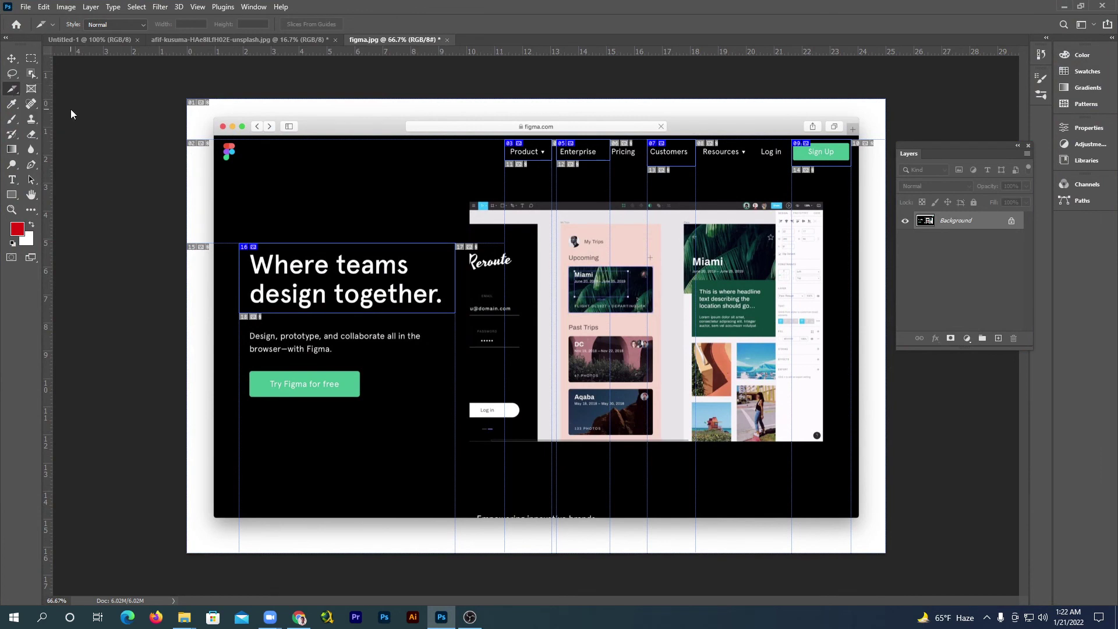
{"action": "left_click", "coordinate": [106, 24]}
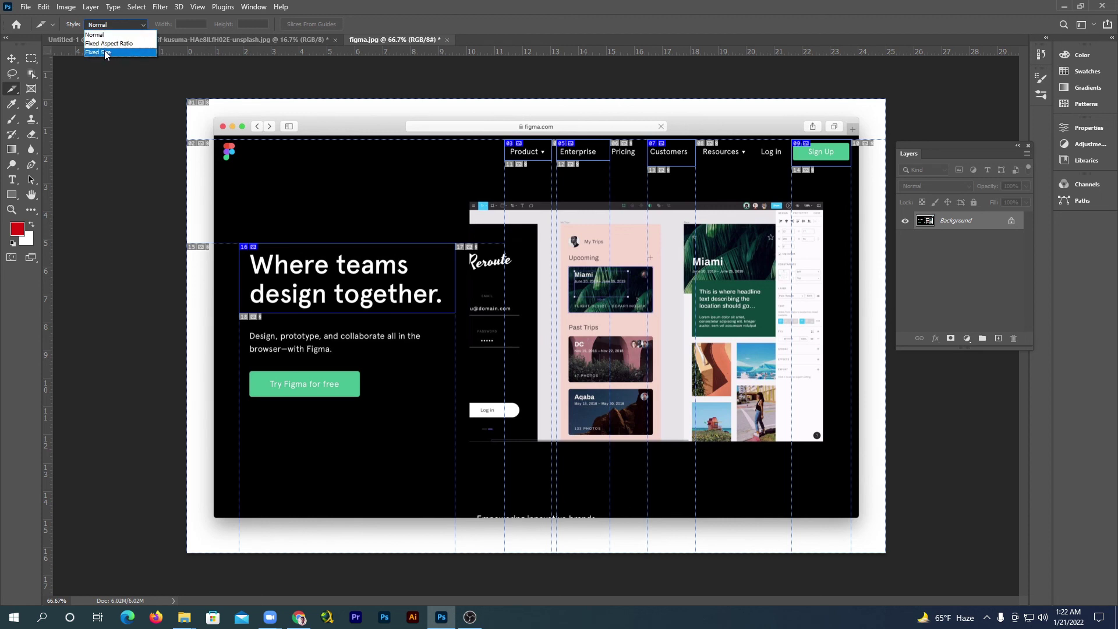
{"action": "left_click", "coordinate": [12, 89]}
{"action": "right_click", "coordinate": [11, 89]}
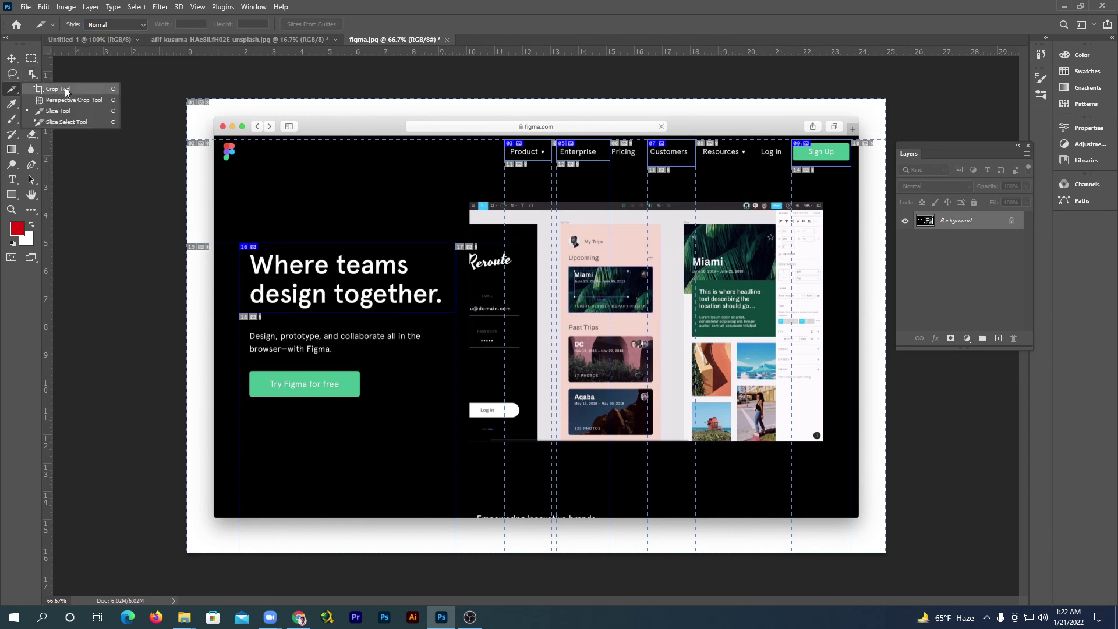
{"action": "left_click", "coordinate": [76, 121]}
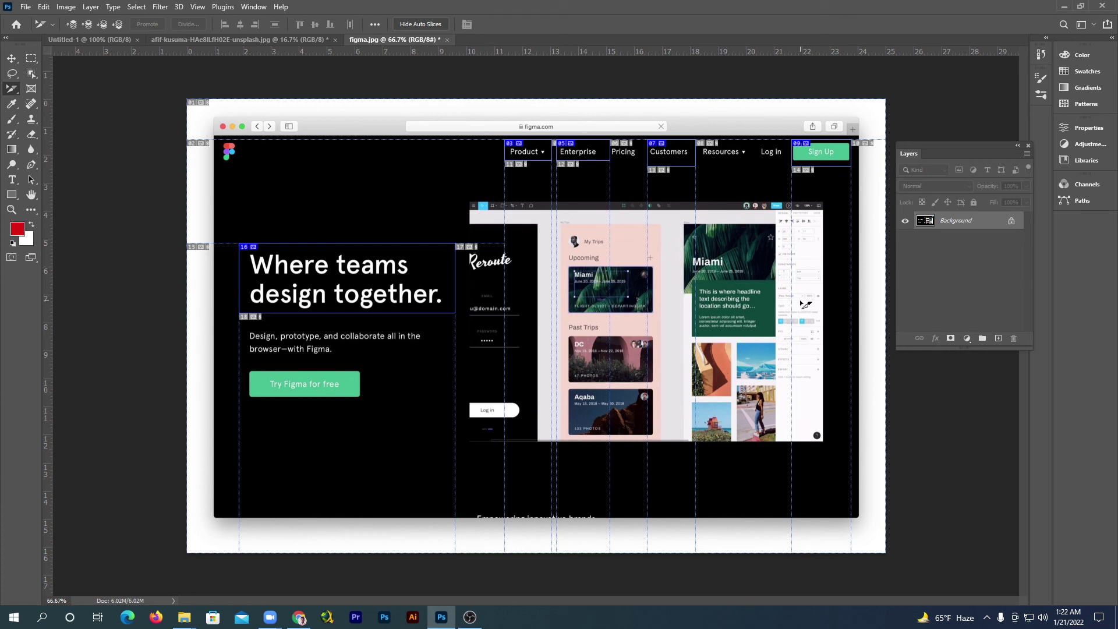
{"action": "left_click", "coordinate": [1064, 7]}
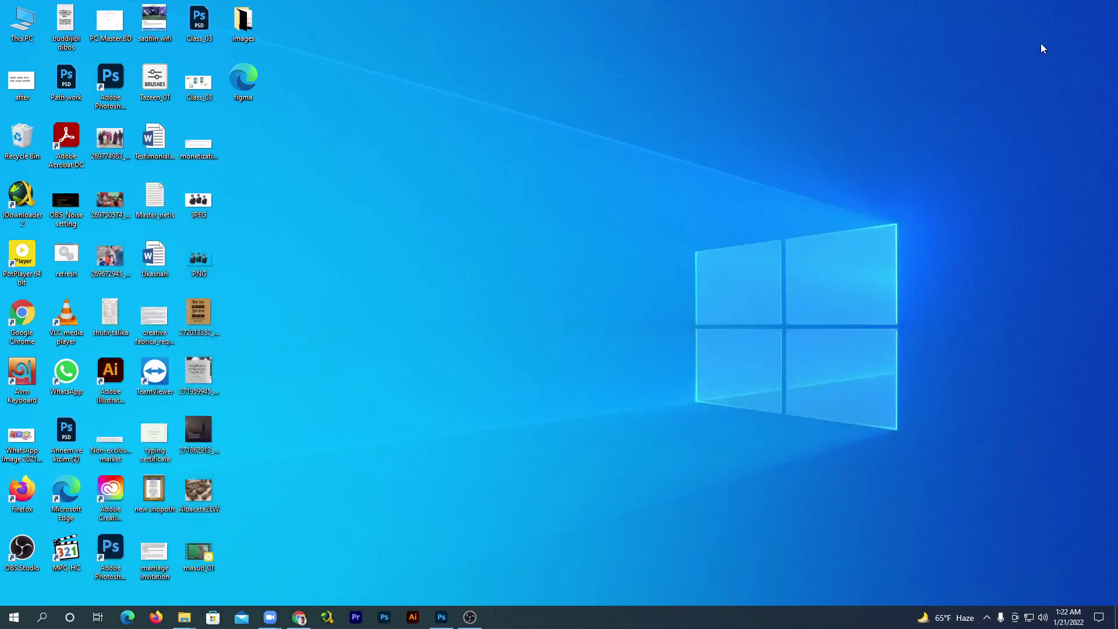
{"action": "left_click", "coordinate": [470, 617]}
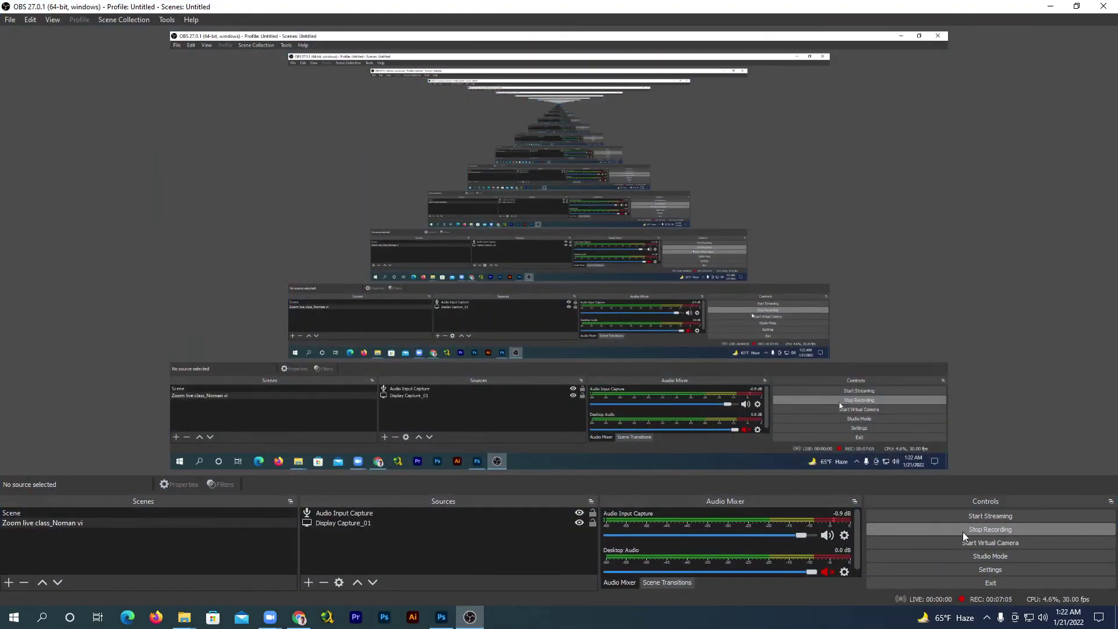